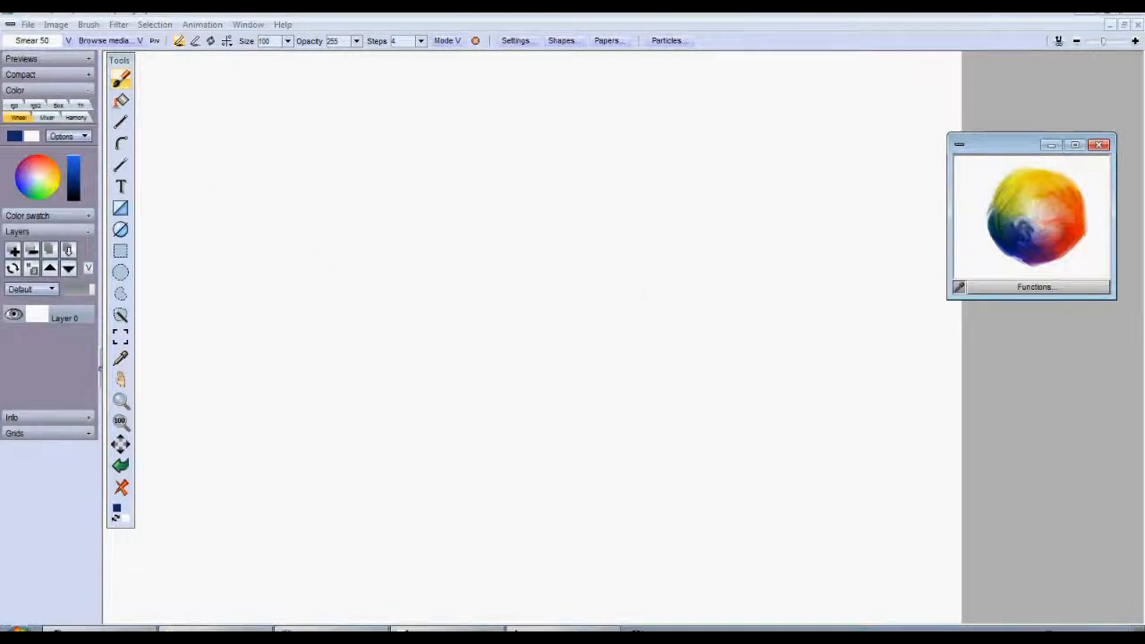
Shift the floating color mixer over the canvas, then expand the color swatch and switch it to the Fleshy tones 2 palette.
drag(1022, 142, 811, 144)
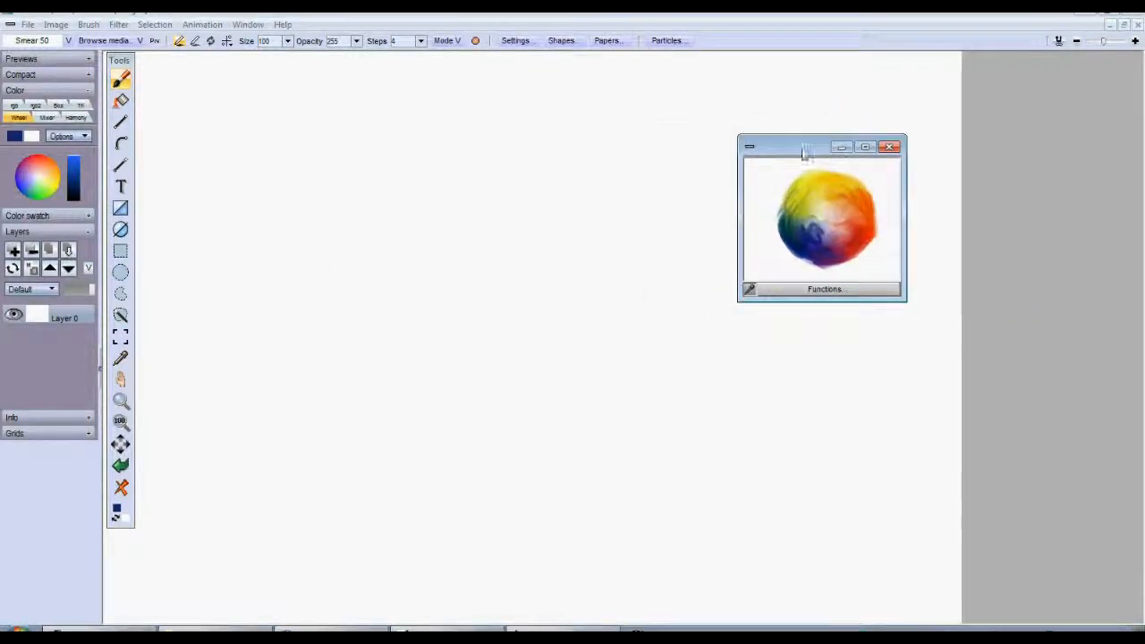
click(60, 219)
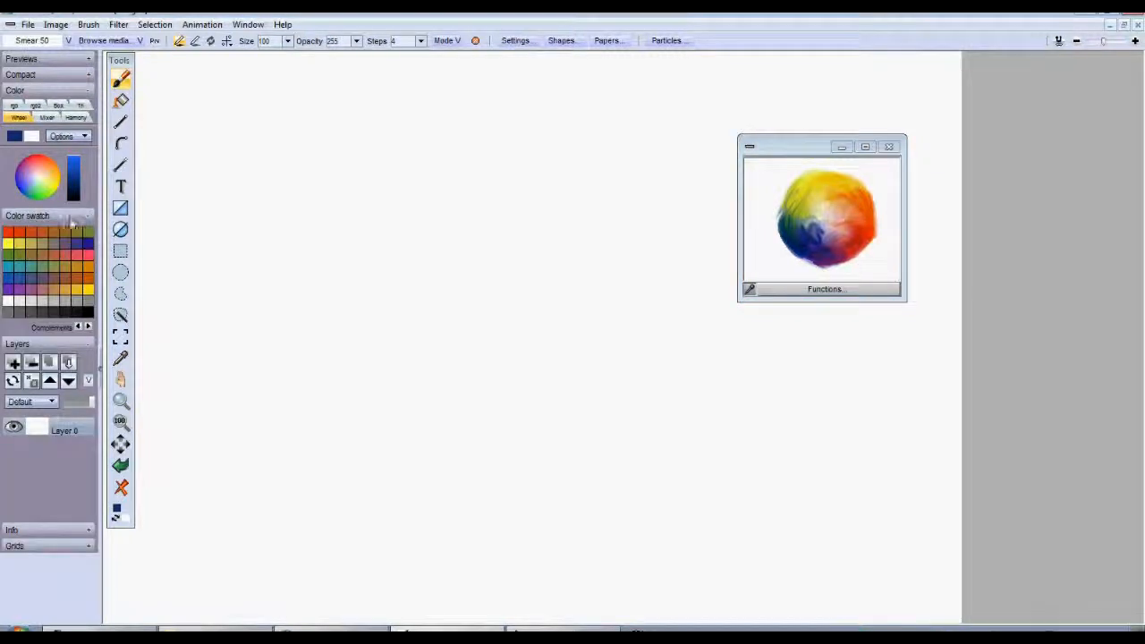
click(88, 328)
click(88, 327)
click(88, 329)
click(88, 328)
click(88, 329)
click(88, 328)
click(89, 328)
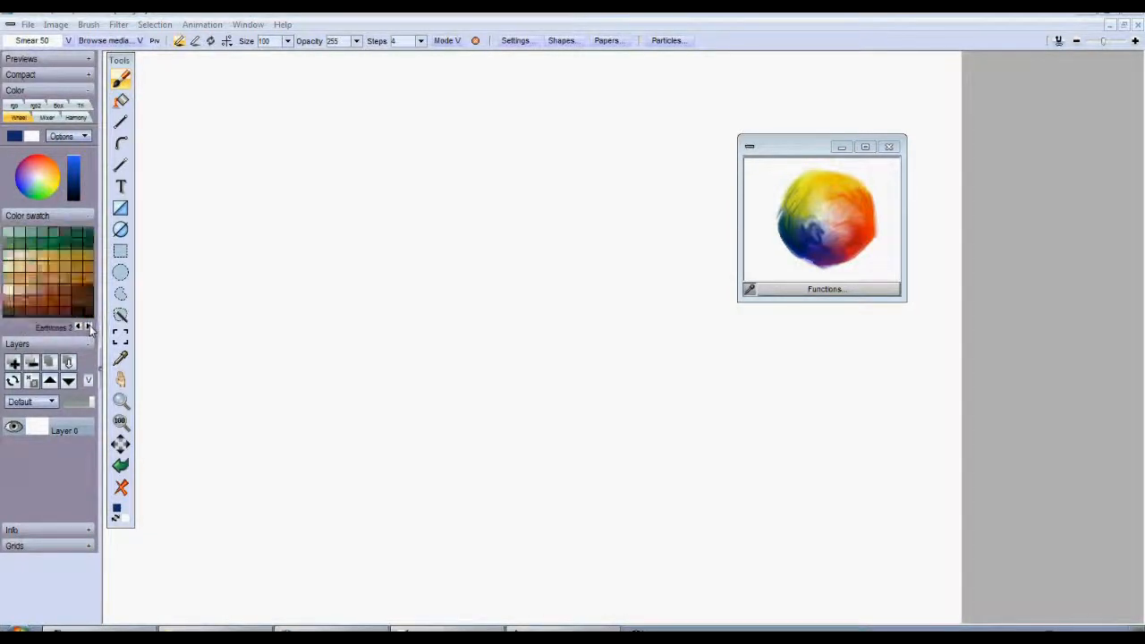
click(89, 328)
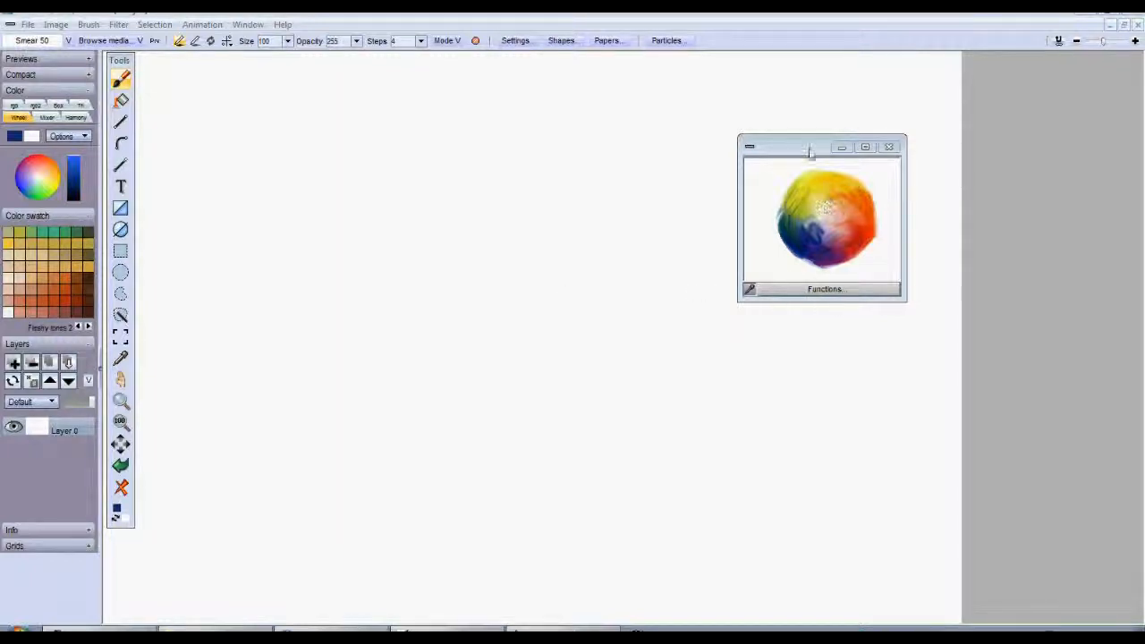
Move the floating mixer aside, sample a pale pink from the center of its color wheel, and place its painting on the canvas.
drag(806, 148, 913, 133)
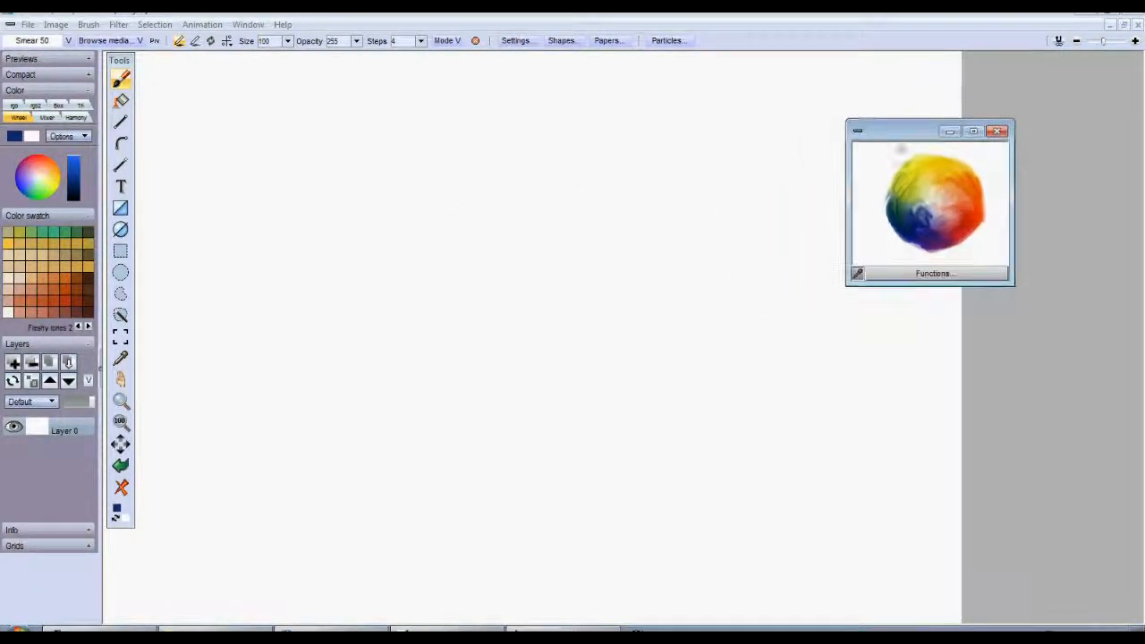
click(935, 215)
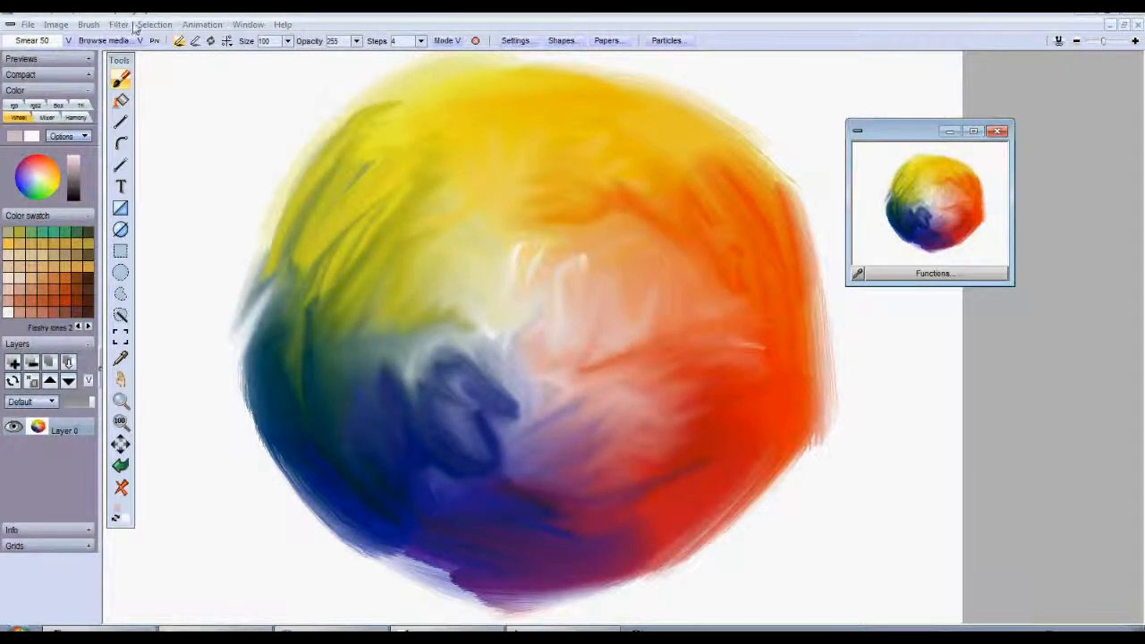
Open the tool for building a color well from the colors in the buffer and position its dialog beside the painted wheel.
click(248, 24)
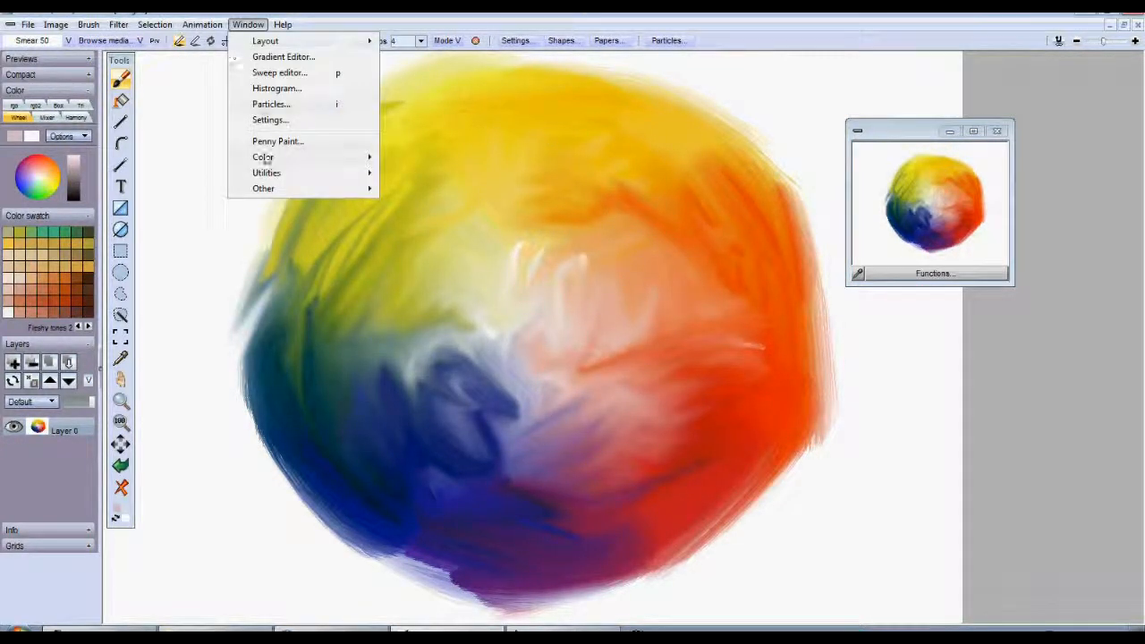
mouse_move(316, 161)
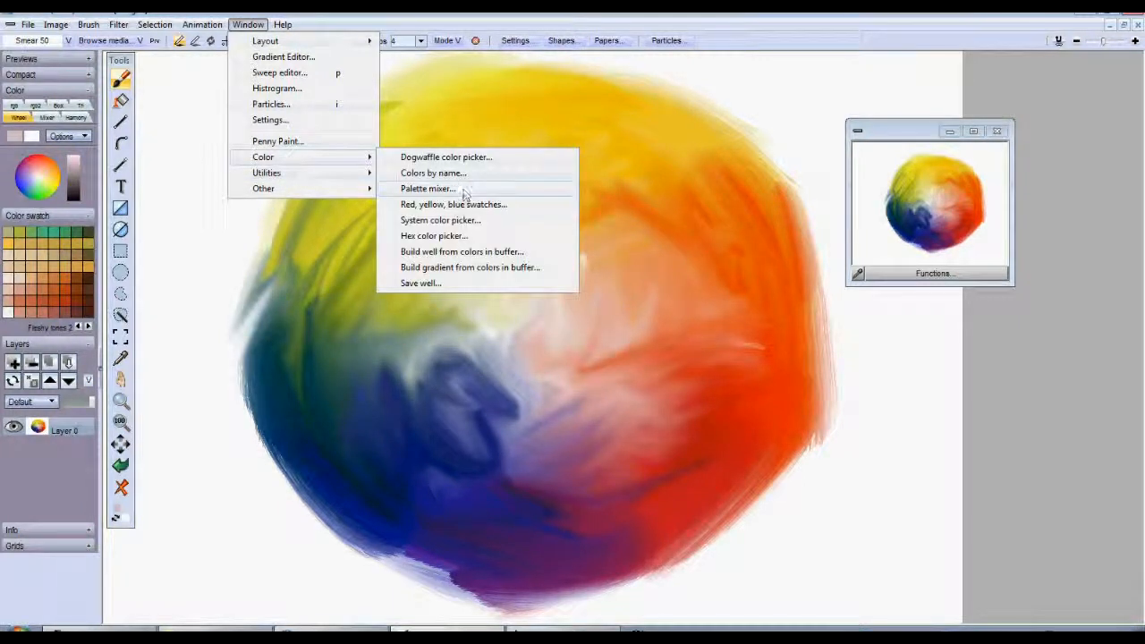
click(474, 254)
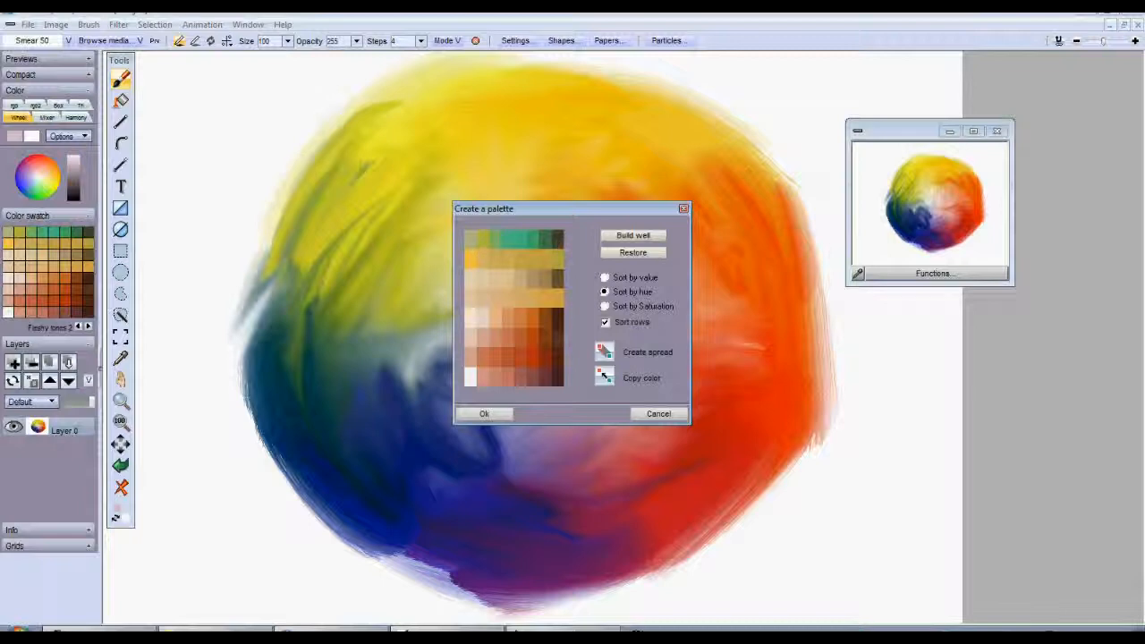
drag(595, 219, 248, 182)
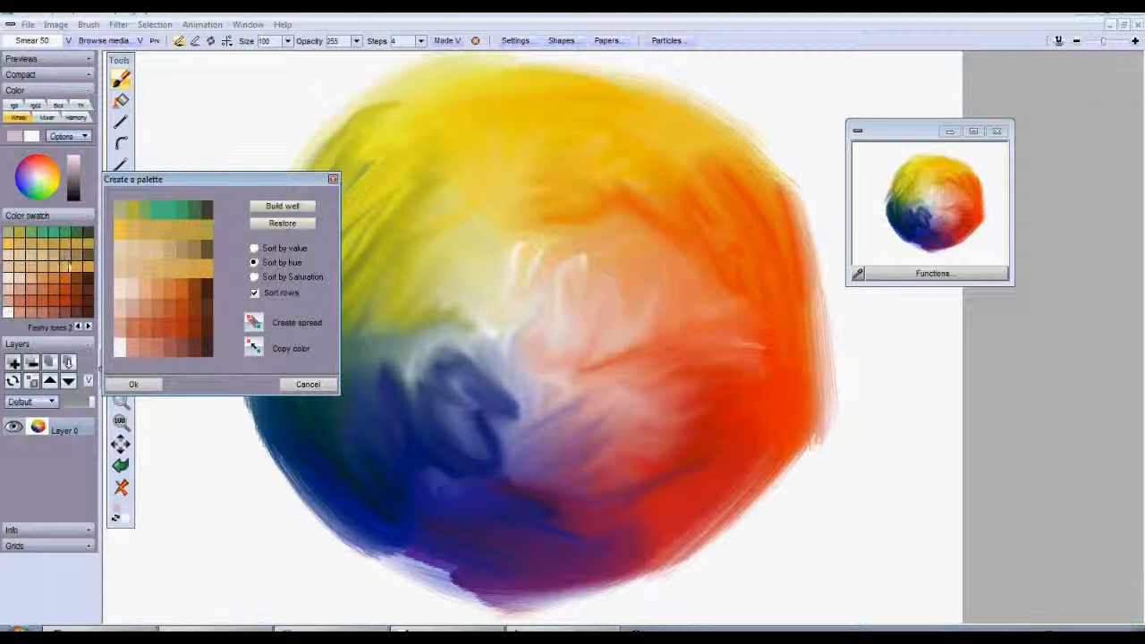
drag(270, 183, 909, 134)
click(996, 131)
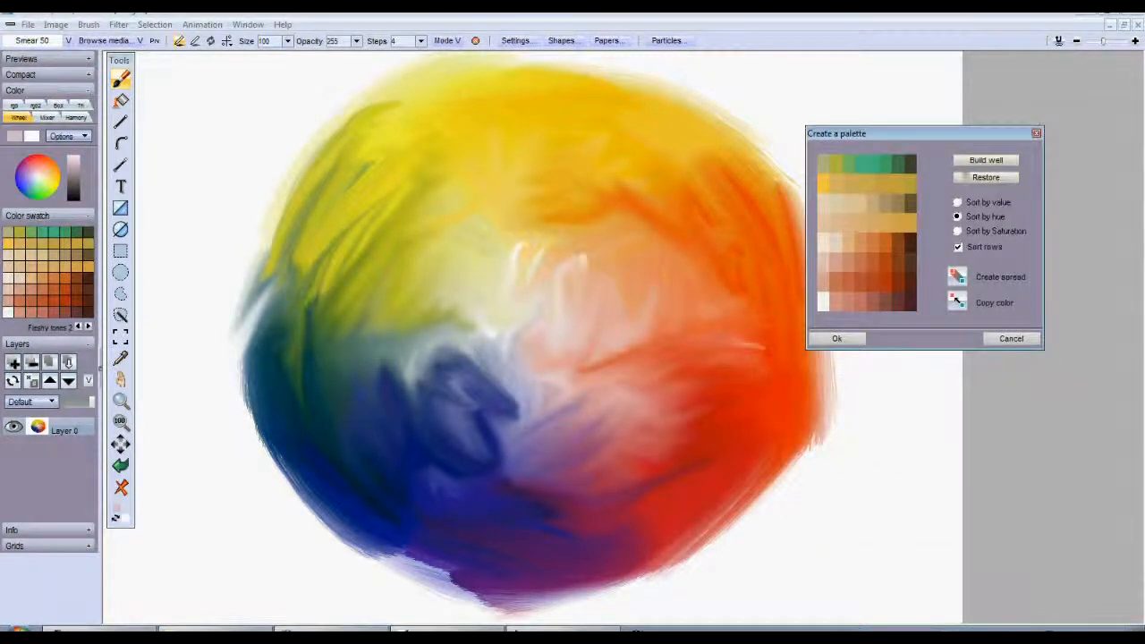
Build a color well from the painted wheel, trying the value and saturation sort orders before sorting it by hue.
click(1004, 161)
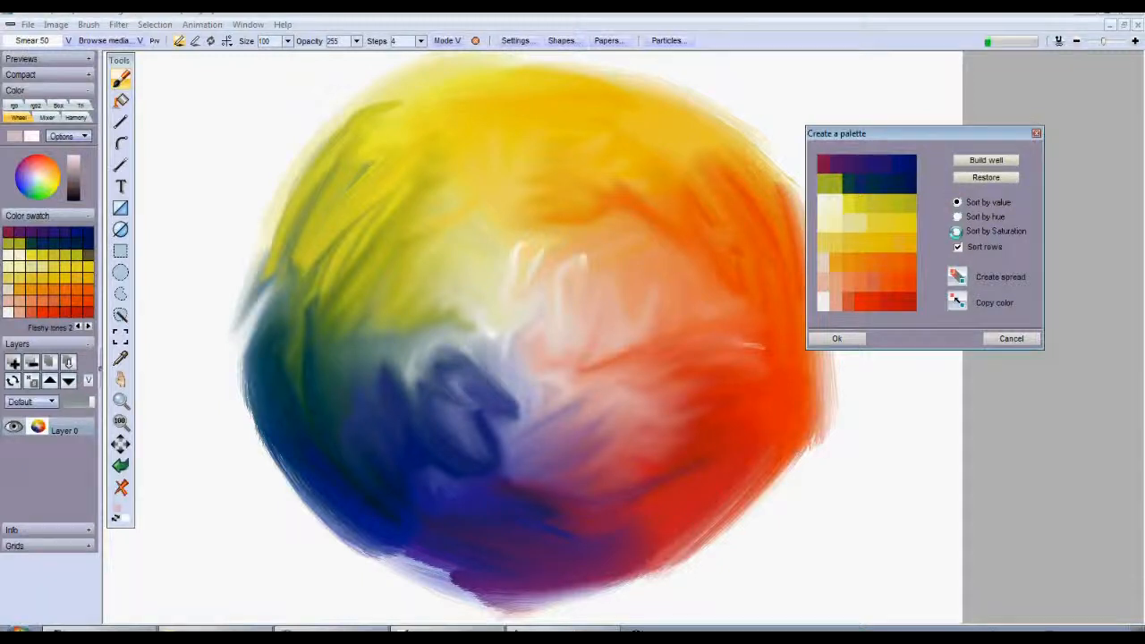
click(958, 202)
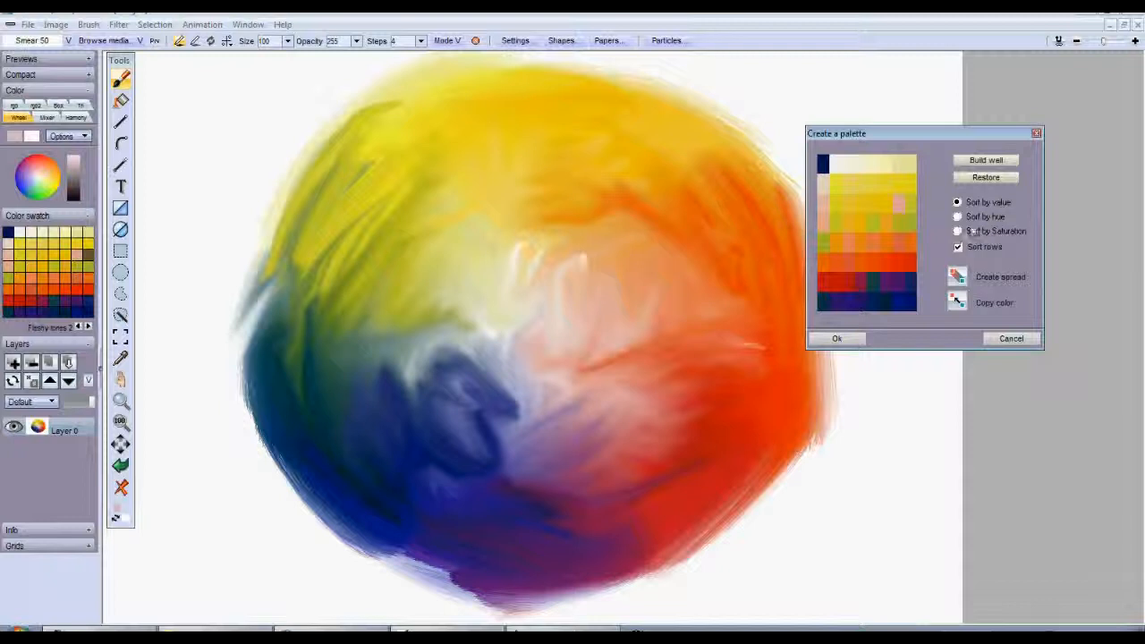
click(961, 231)
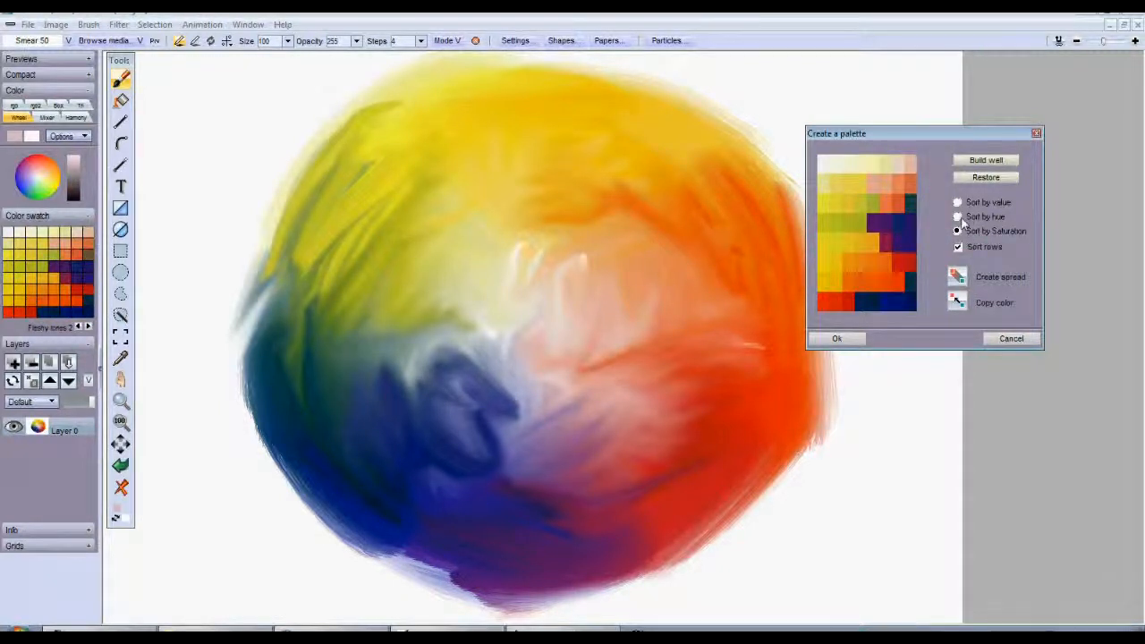
click(958, 217)
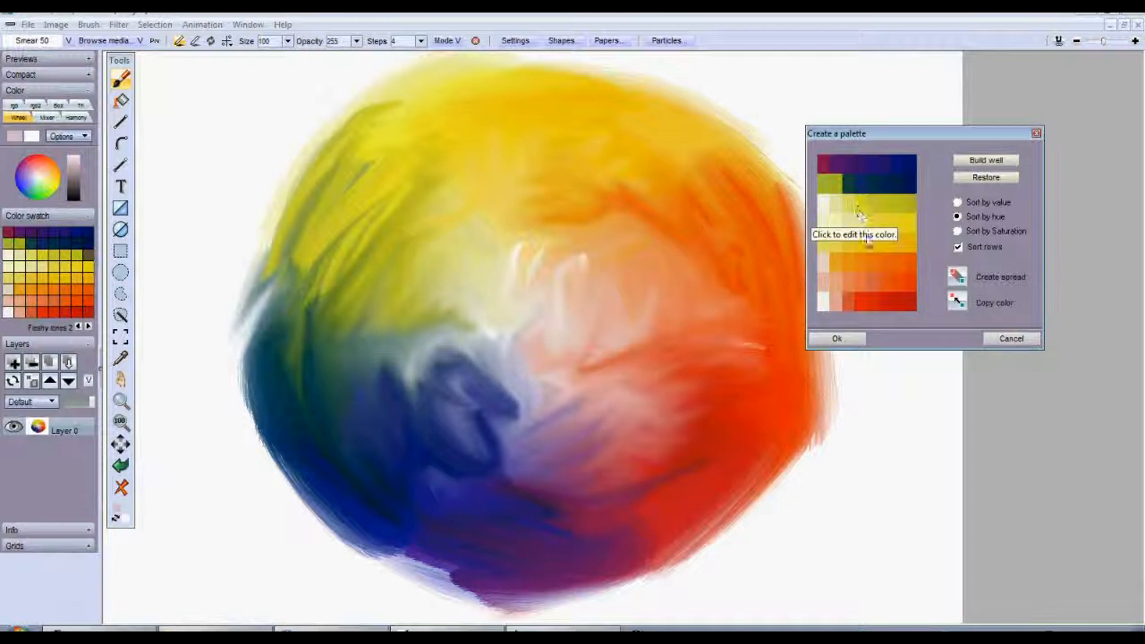
click(839, 260)
click(911, 244)
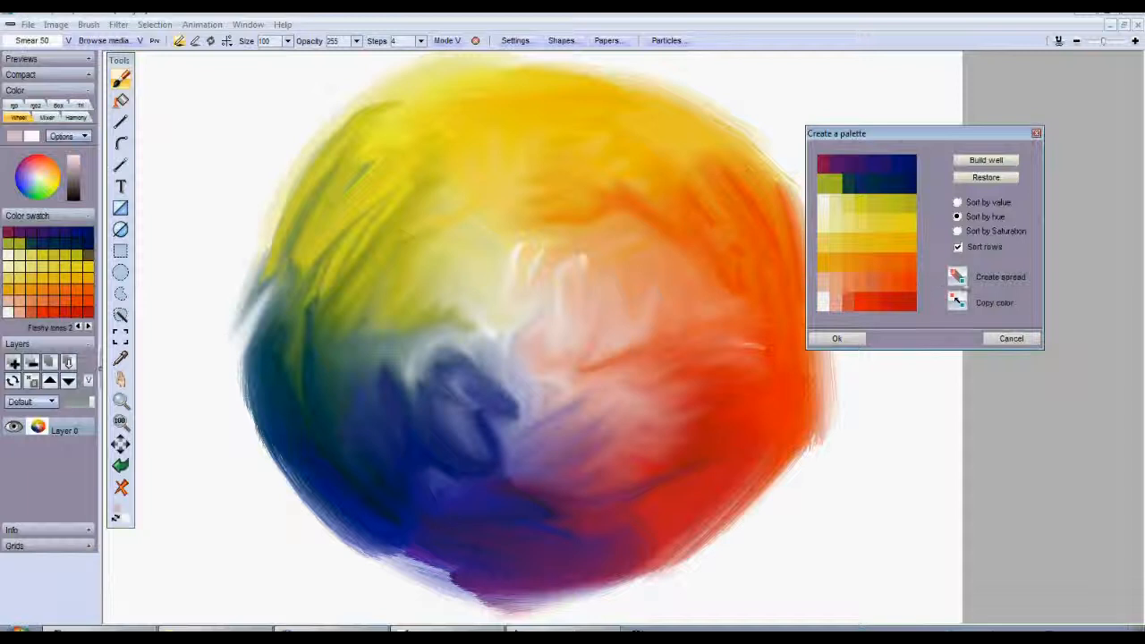
click(825, 303)
click(861, 305)
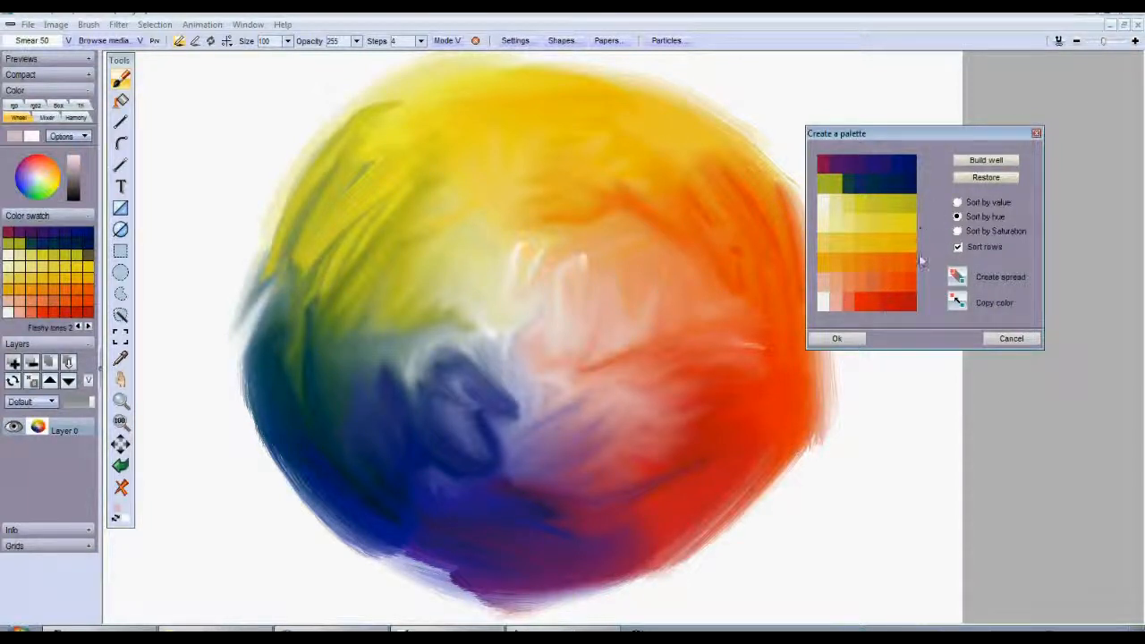
Create a spread between the dark green and olive colors in the palette's second row and accept the new palette.
click(959, 275)
click(857, 183)
click(824, 185)
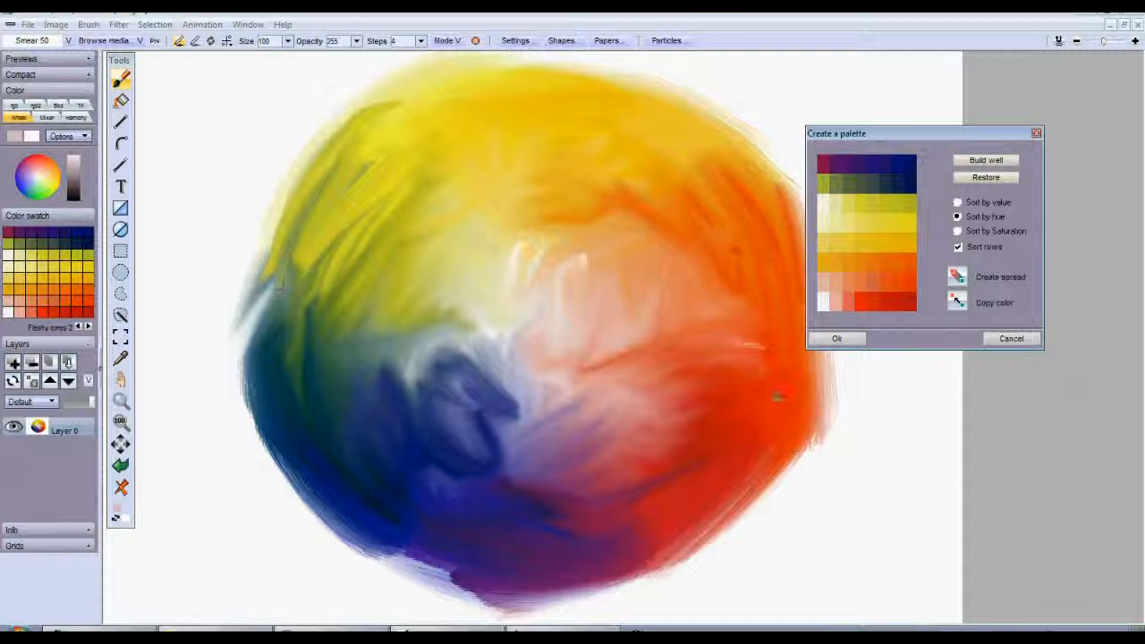
click(855, 340)
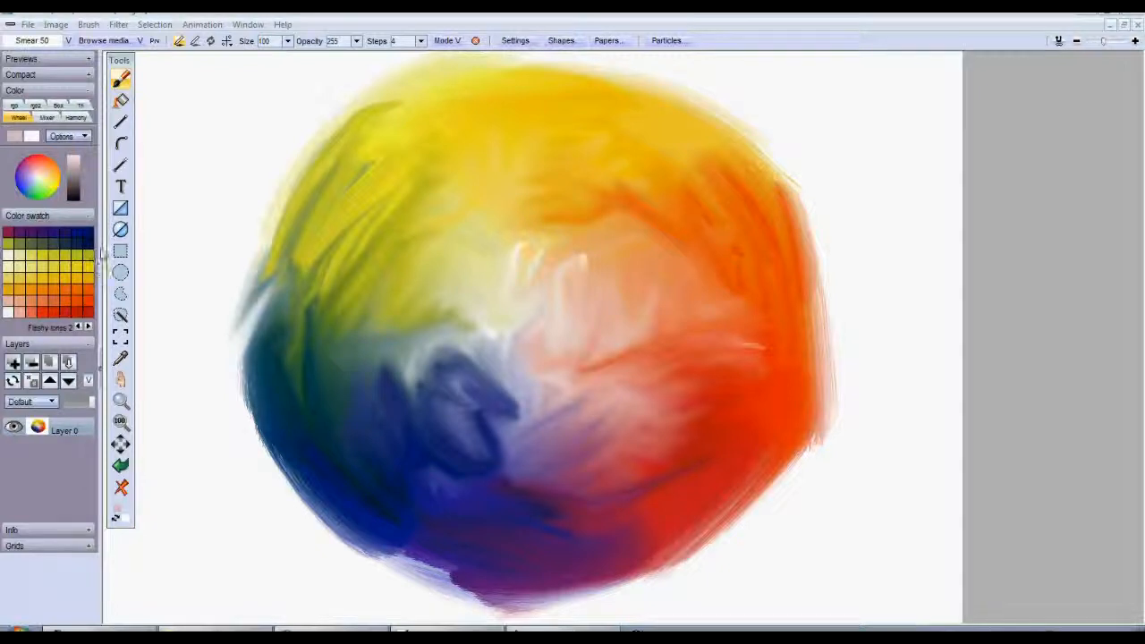
click(76, 90)
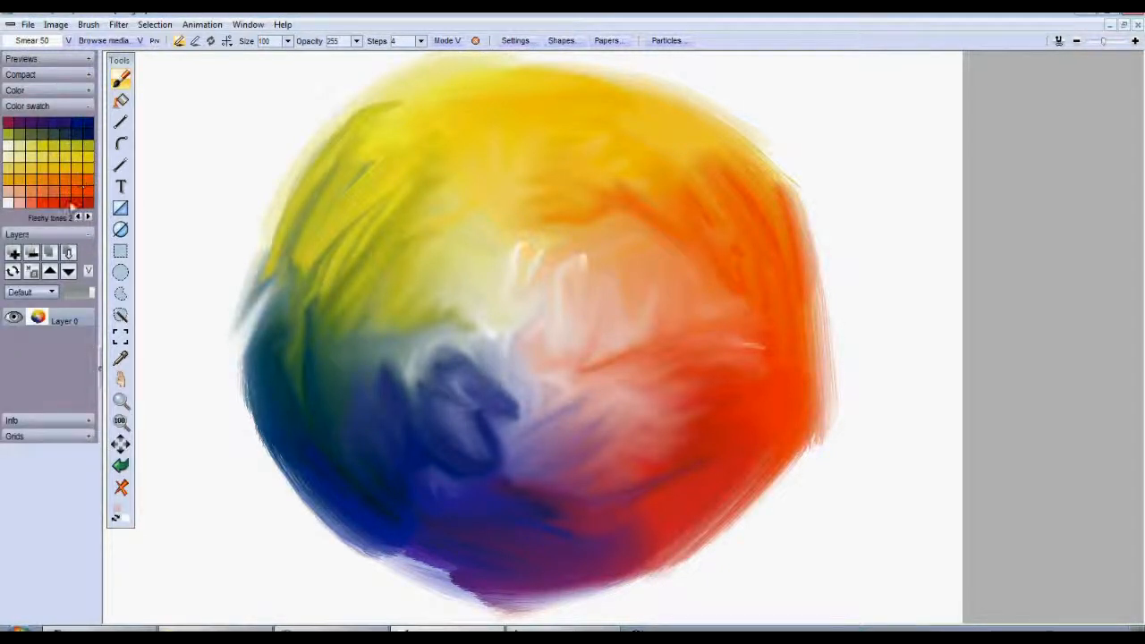
click(69, 91)
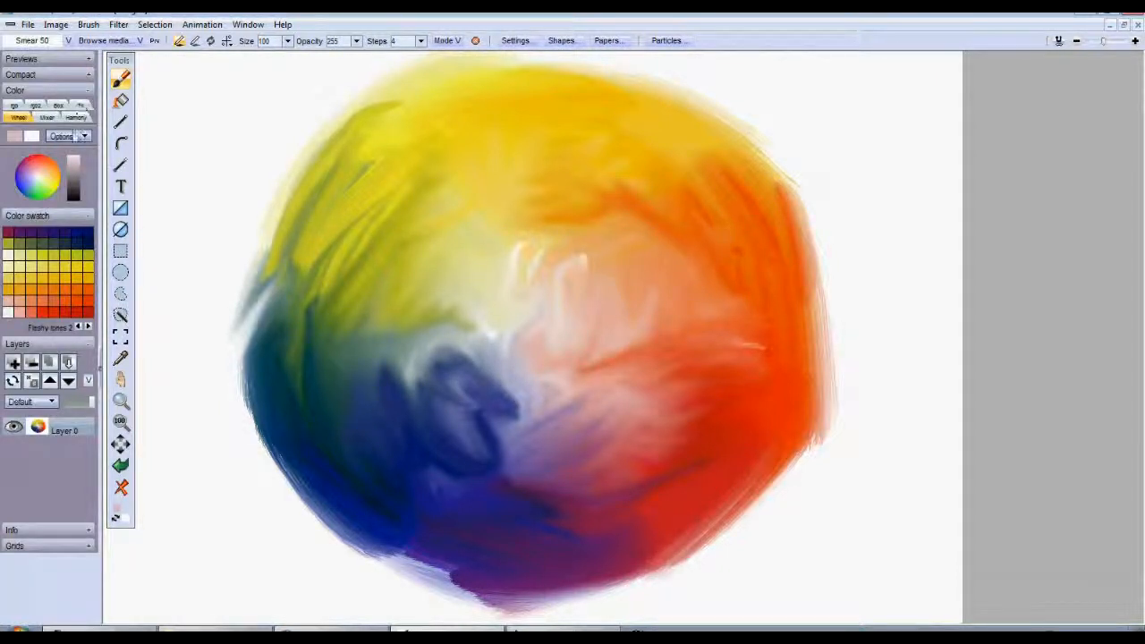
click(75, 138)
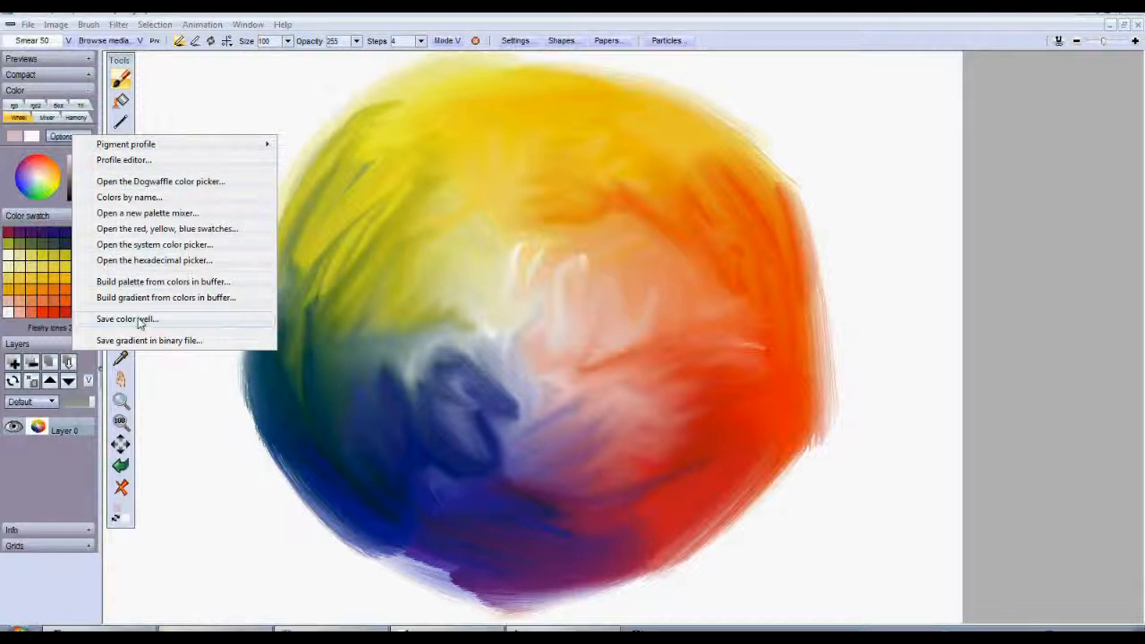
click(211, 31)
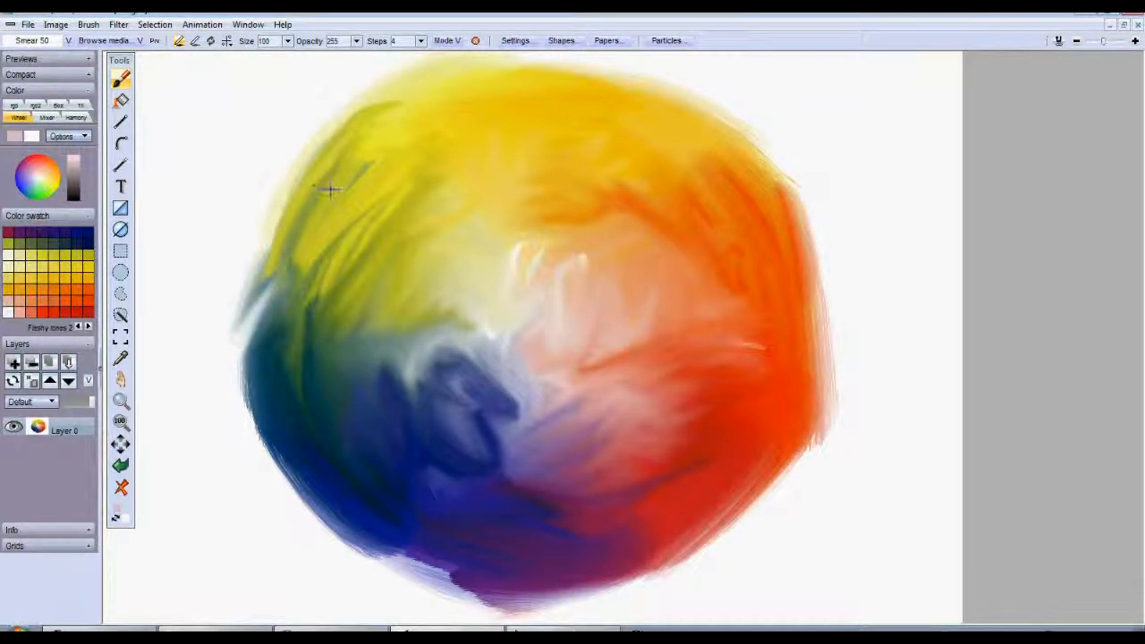
Clear the canvas, then open the Colors by name list and place it over the canvas.
click(124, 487)
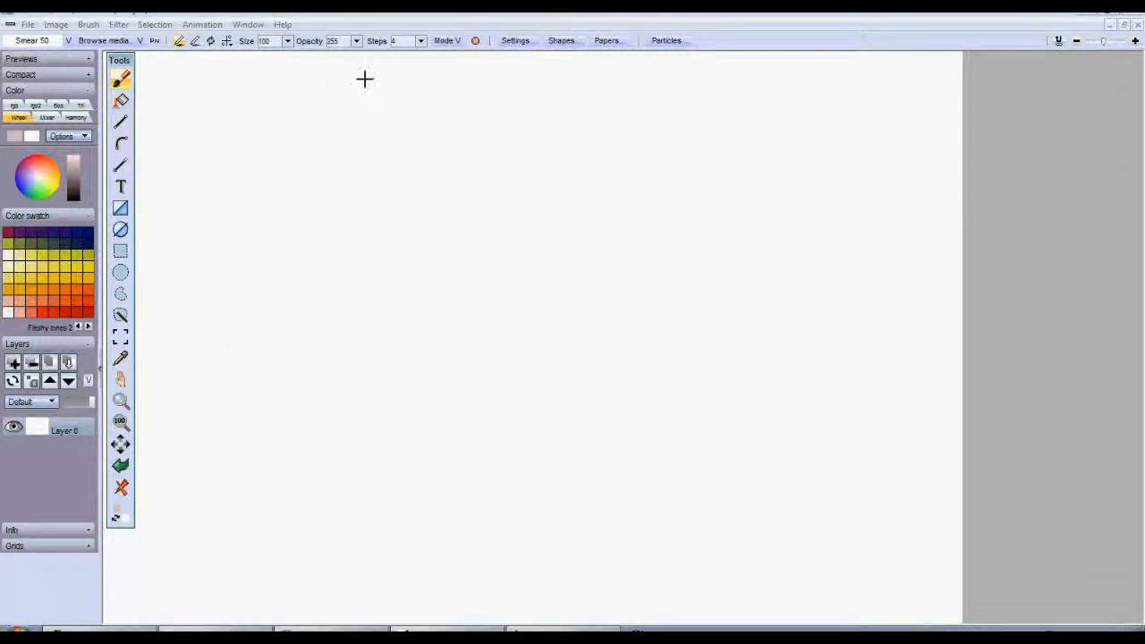
click(248, 24)
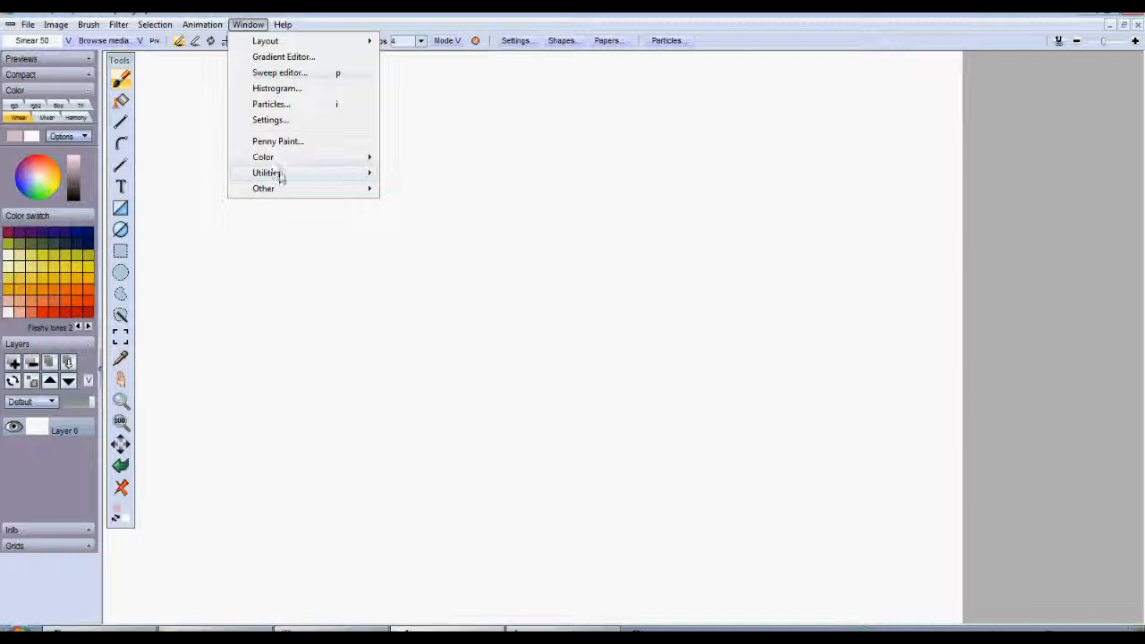
mouse_move(305, 157)
click(448, 172)
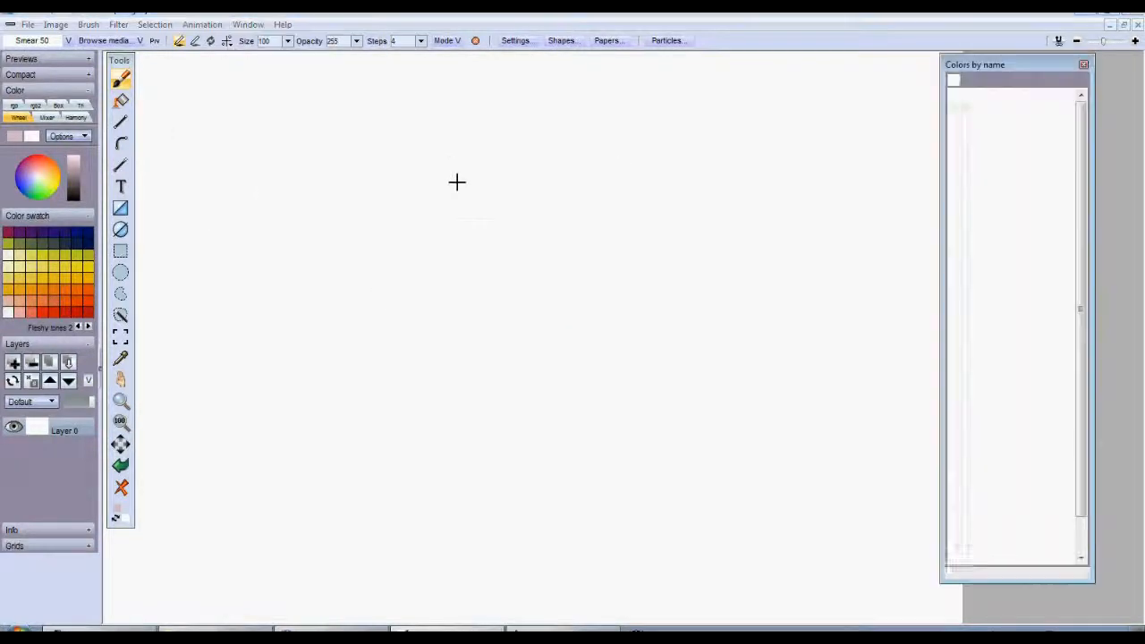
drag(1029, 64, 728, 75)
drag(783, 146, 783, 190)
drag(783, 185, 793, 144)
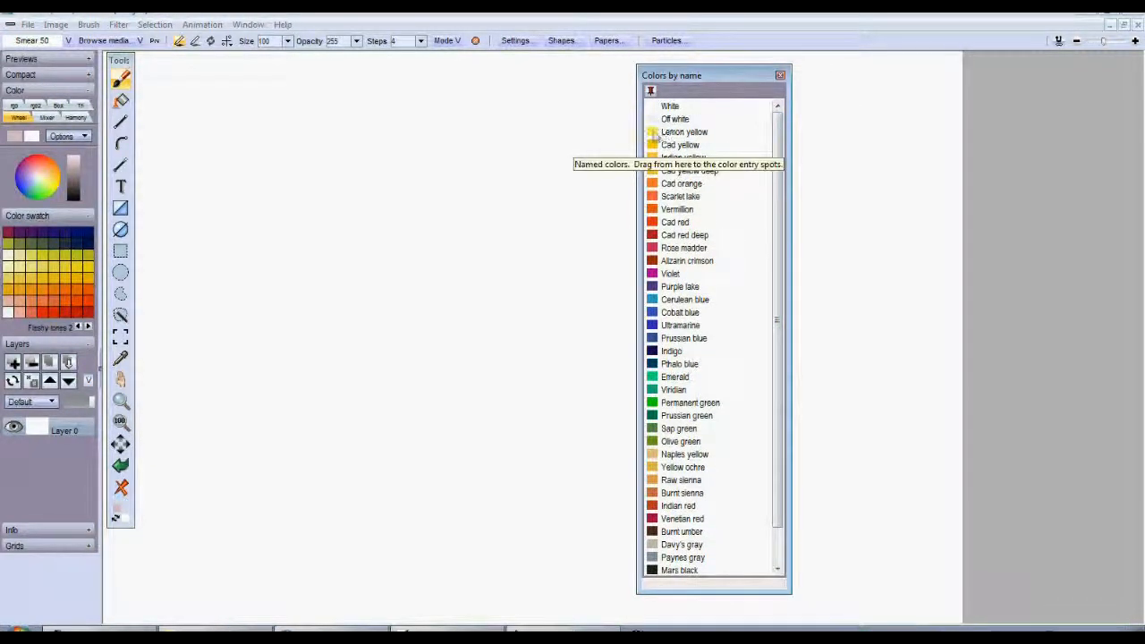
drag(720, 77, 701, 97)
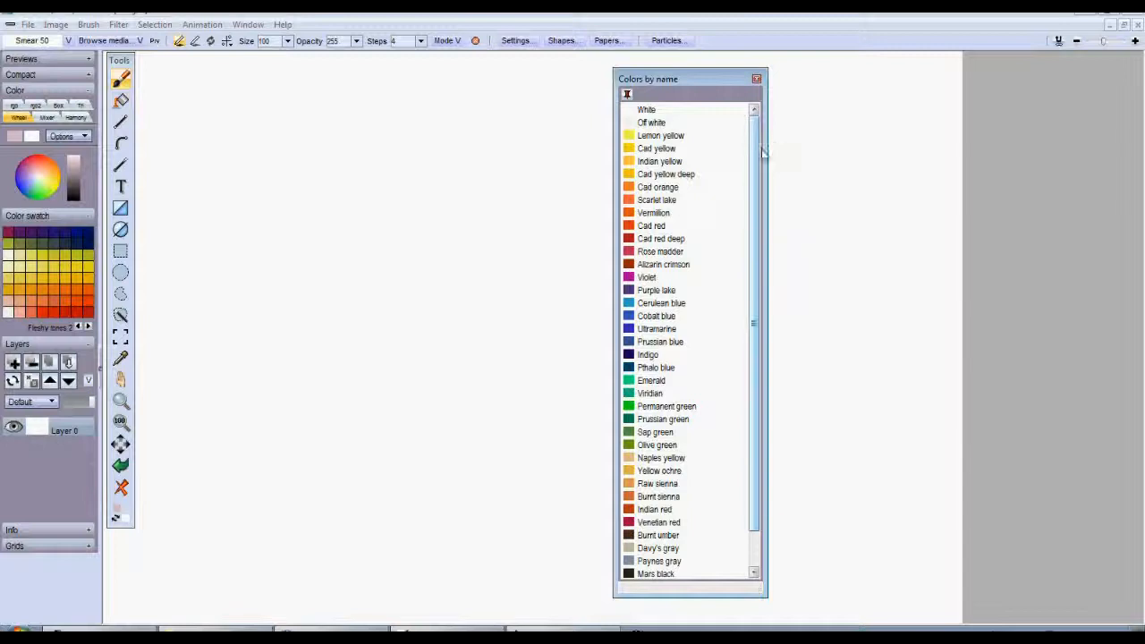
Choose Naples yellow from the named colors and paint a broad patch across the canvas's upper area with the Smear 50 brush.
drag(758, 206, 754, 249)
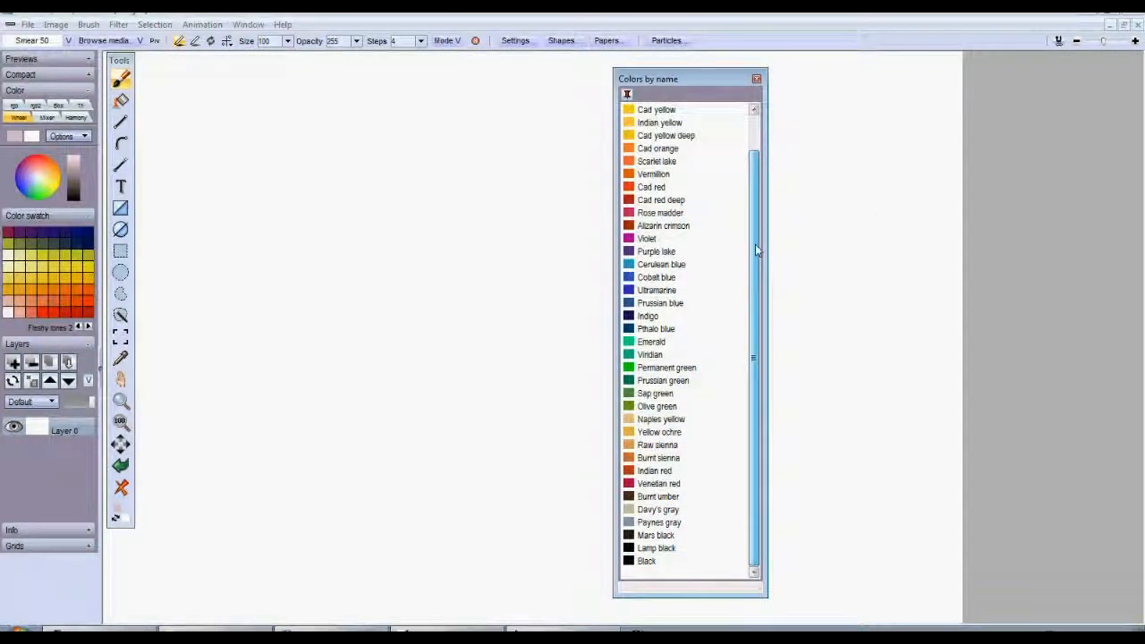
mouse_move(756, 245)
mouse_down()
mouse_move(767, 205)
mouse_move(761, 245)
mouse_up()
click(631, 421)
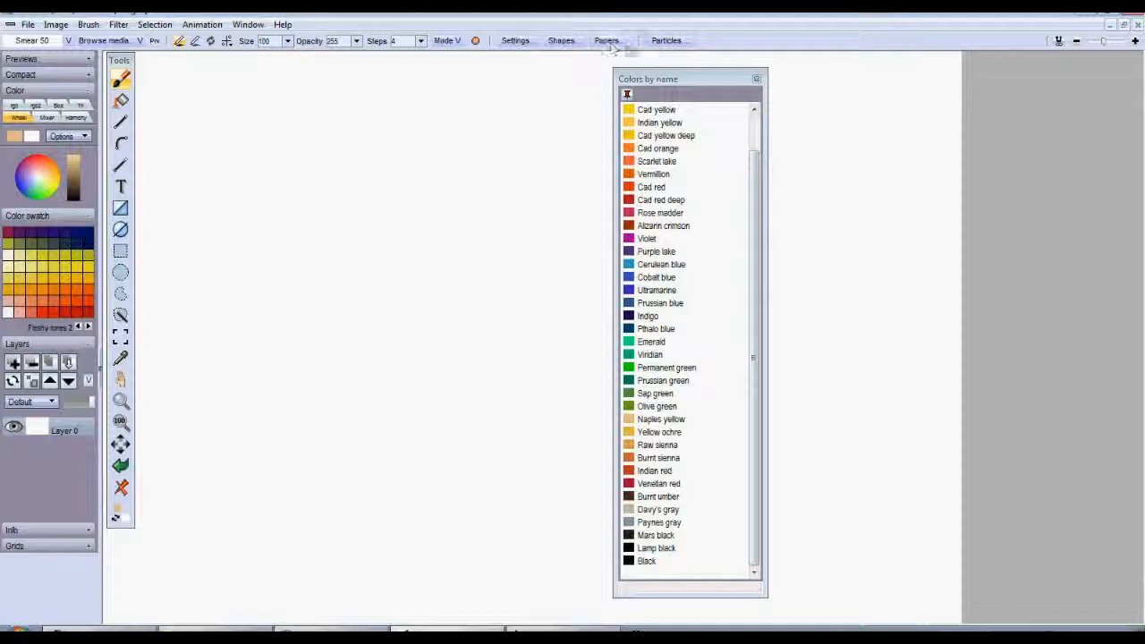
click(666, 41)
click(572, 100)
mouse_move(429, 143)
mouse_down()
mouse_move(325, 164)
mouse_move(376, 108)
mouse_up()
click(685, 60)
mouse_move(353, 202)
mouse_down()
mouse_move(287, 299)
mouse_move(340, 149)
mouse_move(296, 332)
mouse_move(388, 309)
mouse_move(528, 171)
mouse_move(545, 93)
mouse_move(455, 200)
mouse_move(307, 228)
mouse_move(343, 248)
mouse_move(375, 299)
mouse_up()
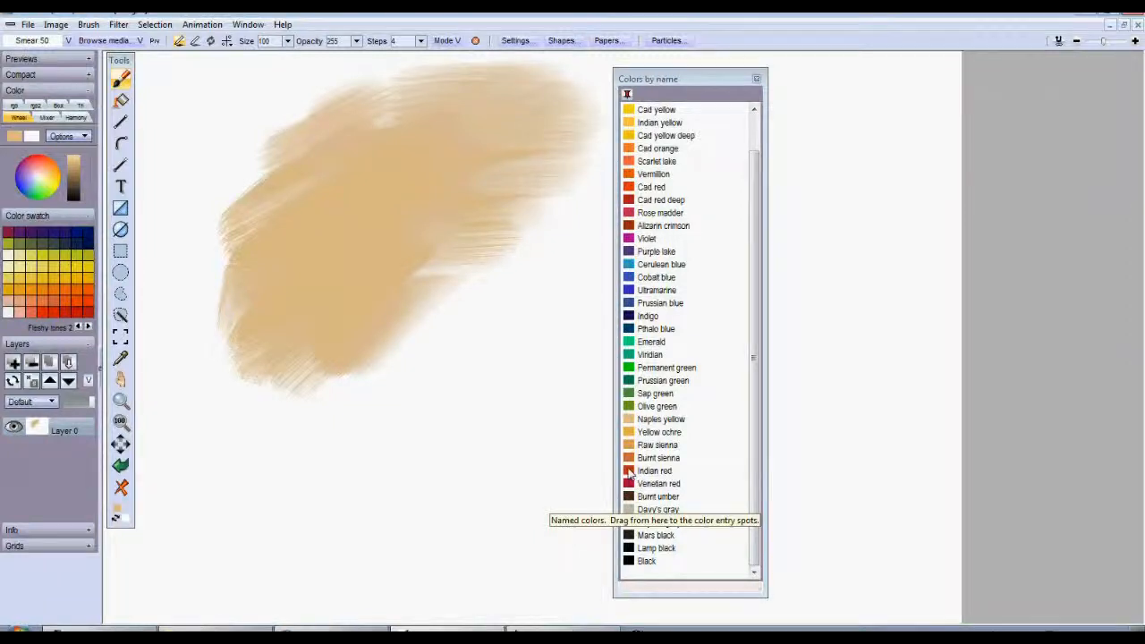
Choose Indian red and paint a curved tail below the tan patch, blending several strokes up into it.
click(632, 471)
mouse_move(354, 293)
mouse_down()
mouse_move(313, 502)
mouse_move(364, 425)
mouse_move(496, 560)
mouse_move(399, 350)
mouse_move(295, 304)
mouse_move(362, 411)
mouse_move(514, 568)
mouse_move(379, 391)
mouse_move(331, 349)
mouse_move(514, 528)
mouse_up()
mouse_move(411, 208)
mouse_down()
mouse_move(361, 258)
mouse_move(241, 289)
mouse_move(358, 182)
mouse_move(237, 394)
mouse_up()
drag(394, 287, 312, 380)
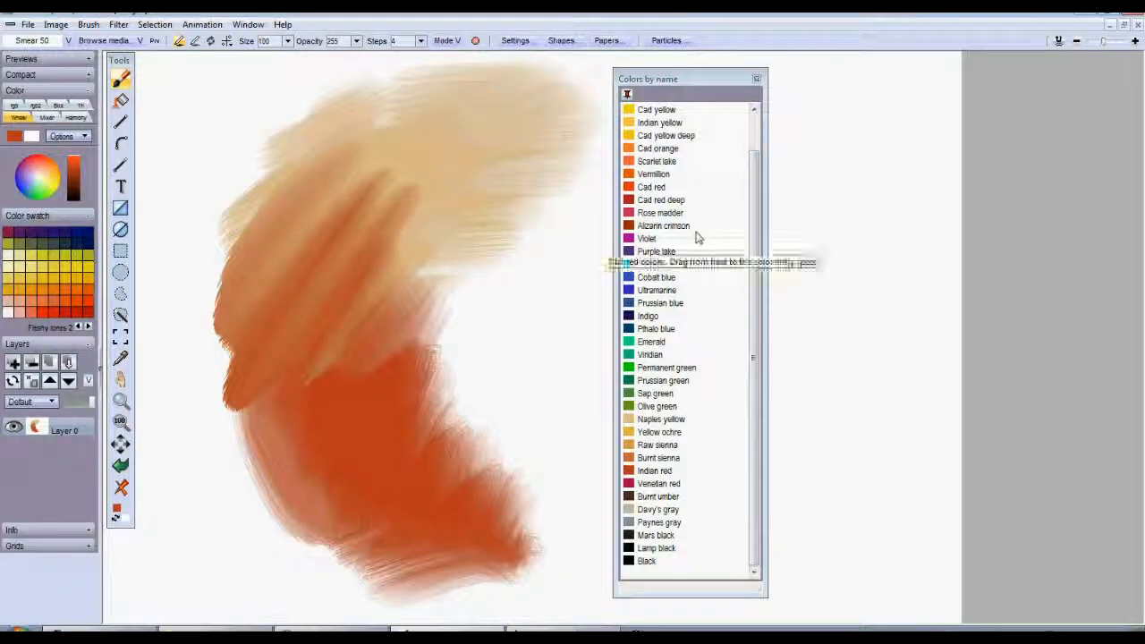
Paint Alizarin crimson over the lower end of the red tail, then select Cad red deep.
click(663, 227)
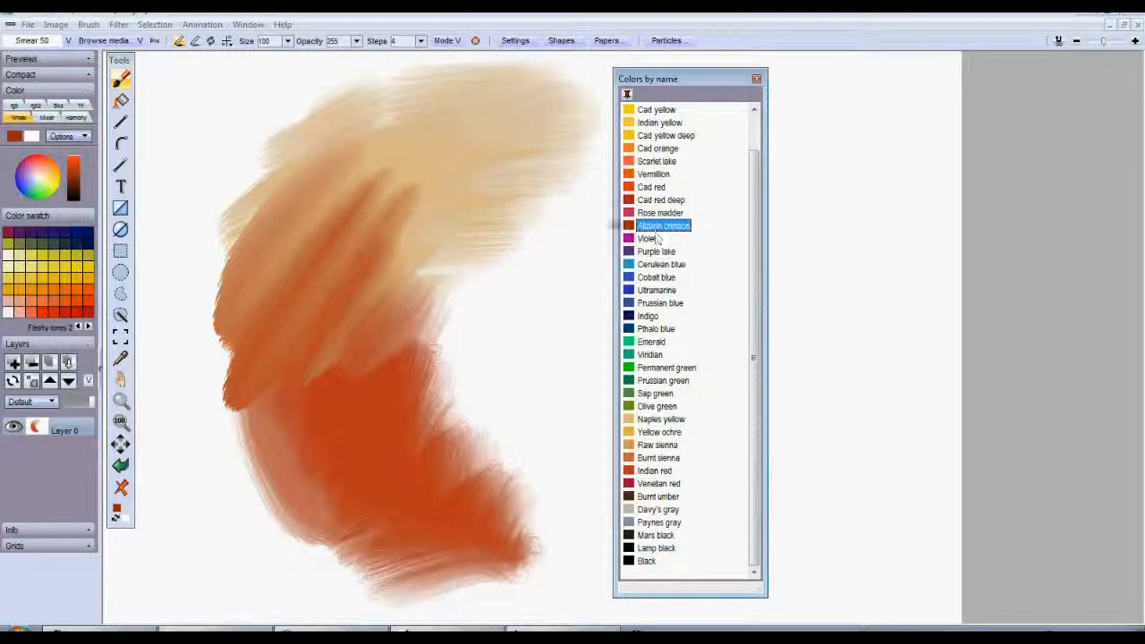
mouse_move(456, 485)
mouse_down()
mouse_move(552, 530)
mouse_move(587, 439)
mouse_move(537, 465)
mouse_move(591, 501)
mouse_move(445, 452)
mouse_move(475, 522)
mouse_move(548, 523)
mouse_move(486, 489)
mouse_move(577, 524)
mouse_up()
click(631, 201)
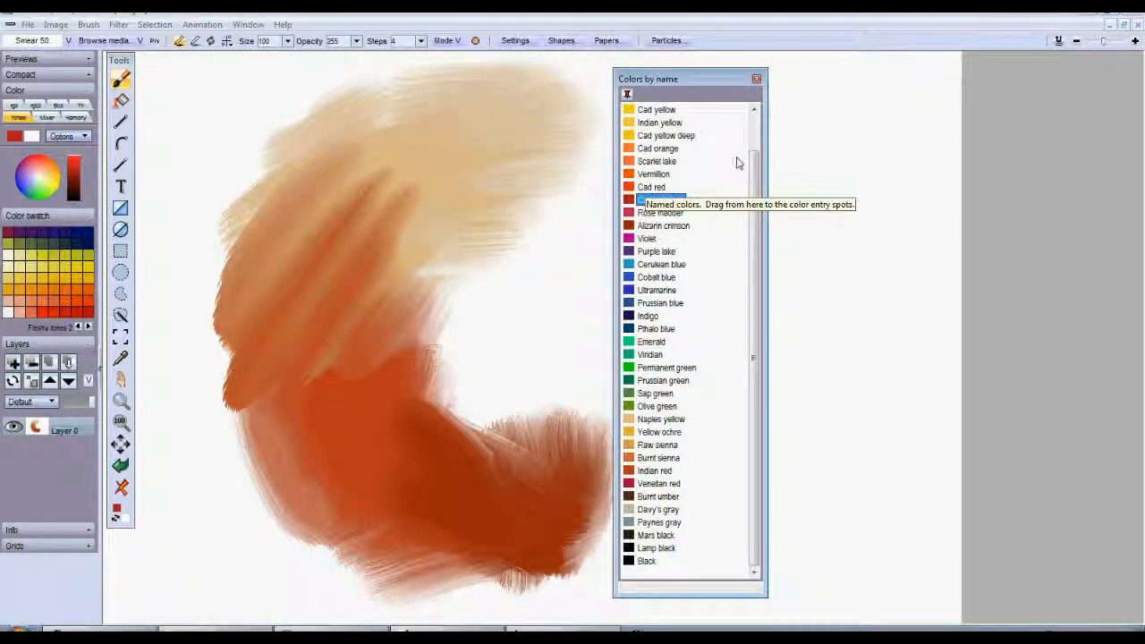
Choose Indian yellow, move the Colors by name list away from the painting, and blend yellow strokes beside the tan and red areas.
click(660, 122)
drag(702, 89, 897, 95)
mouse_move(645, 255)
mouse_down()
mouse_move(588, 348)
mouse_move(674, 366)
mouse_move(582, 427)
mouse_up()
mouse_move(556, 161)
mouse_down()
mouse_move(573, 122)
mouse_move(645, 248)
mouse_move(540, 260)
mouse_move(430, 322)
mouse_move(384, 411)
mouse_move(483, 465)
mouse_up()
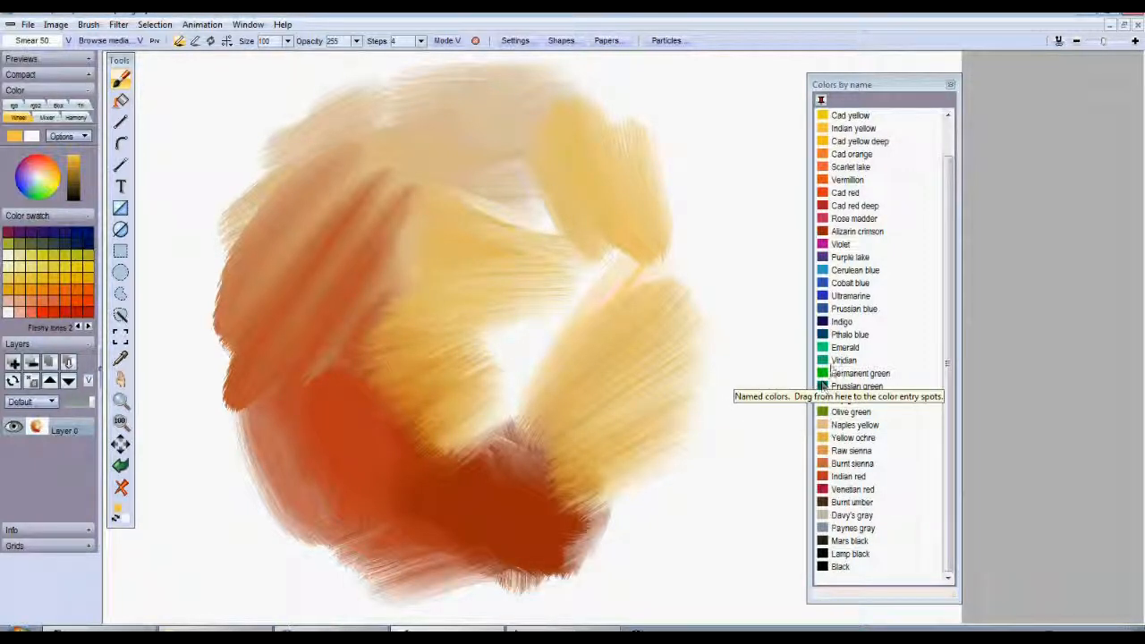
Choose Viridian from the named colors and paint several green strokes off the lower-right end of the red area.
click(825, 364)
mouse_move(619, 522)
mouse_down()
mouse_move(659, 557)
mouse_move(709, 573)
mouse_move(515, 537)
mouse_move(698, 609)
mouse_up()
drag(461, 487, 533, 554)
drag(494, 487, 596, 543)
drag(556, 498, 669, 531)
mouse_move(552, 477)
mouse_down()
mouse_move(651, 490)
mouse_move(693, 458)
mouse_up()
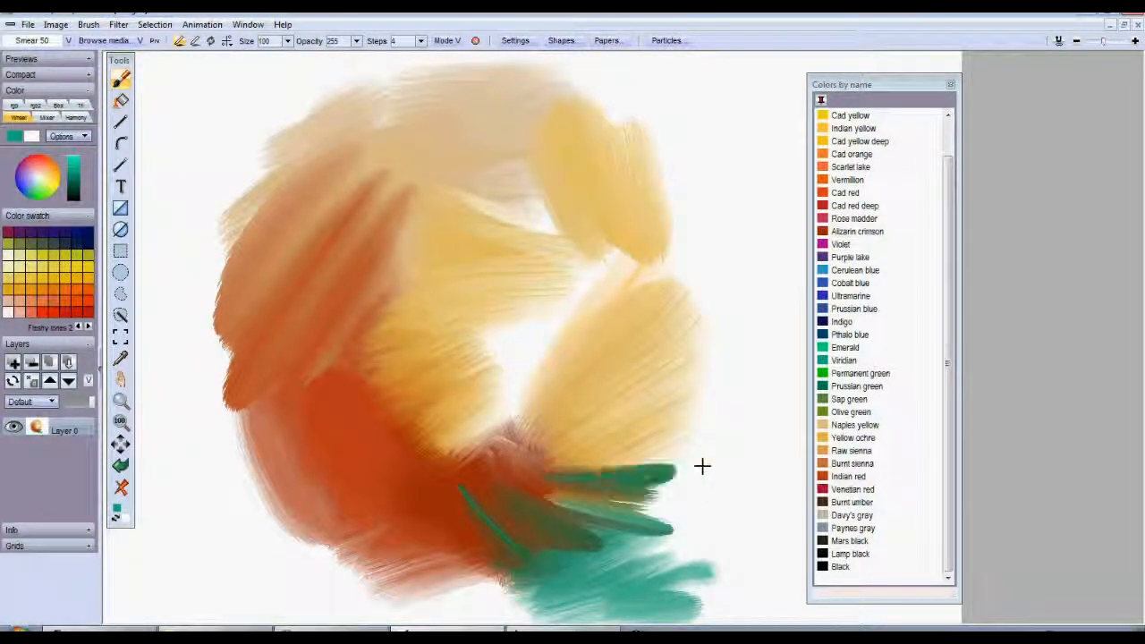
Choose Burnt umber from the named colors and paint a dark brown patch along the painting's lower-left edge.
click(950, 219)
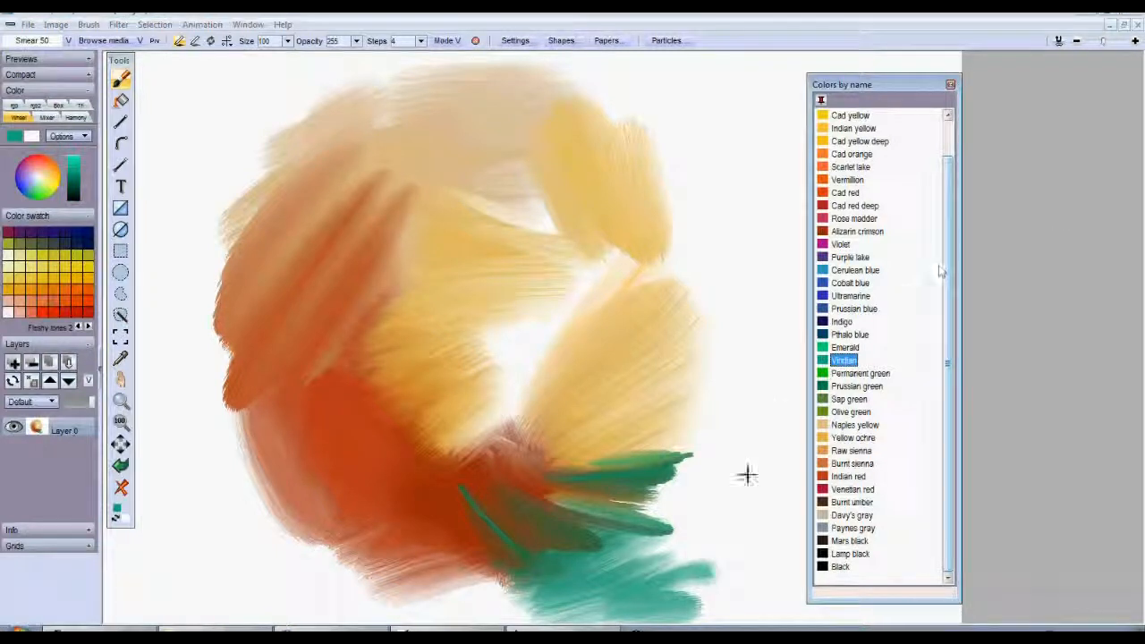
click(825, 504)
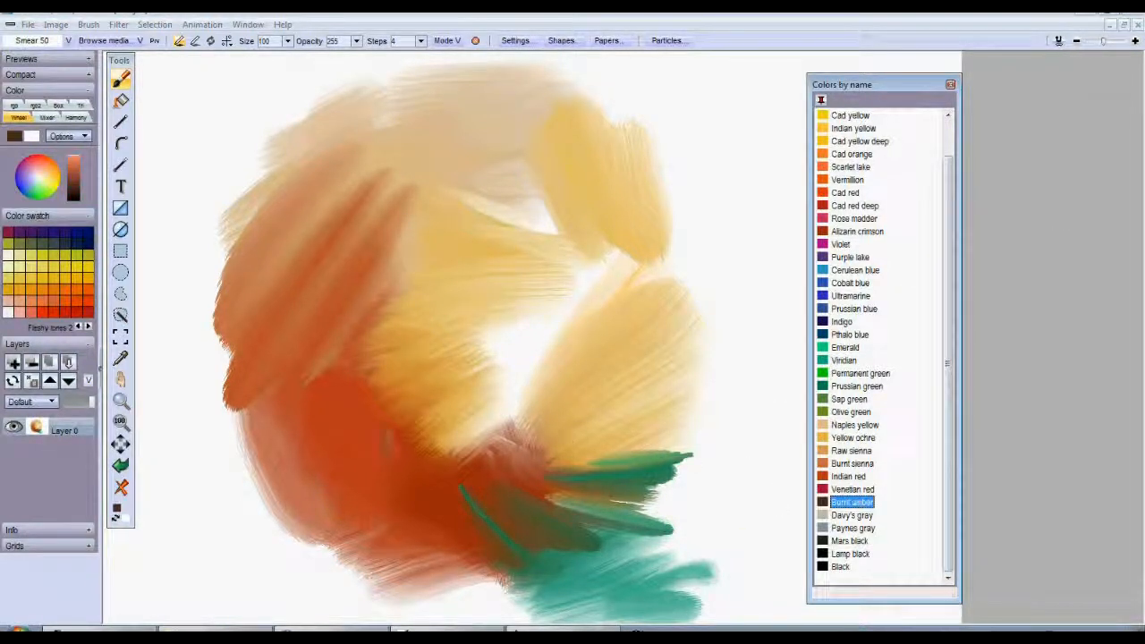
mouse_move(217, 438)
mouse_down()
mouse_move(233, 537)
mouse_move(219, 427)
mouse_move(265, 394)
mouse_move(223, 421)
mouse_move(220, 394)
mouse_move(194, 389)
mouse_move(208, 404)
mouse_move(211, 523)
mouse_move(265, 423)
mouse_move(241, 445)
mouse_move(256, 502)
mouse_up()
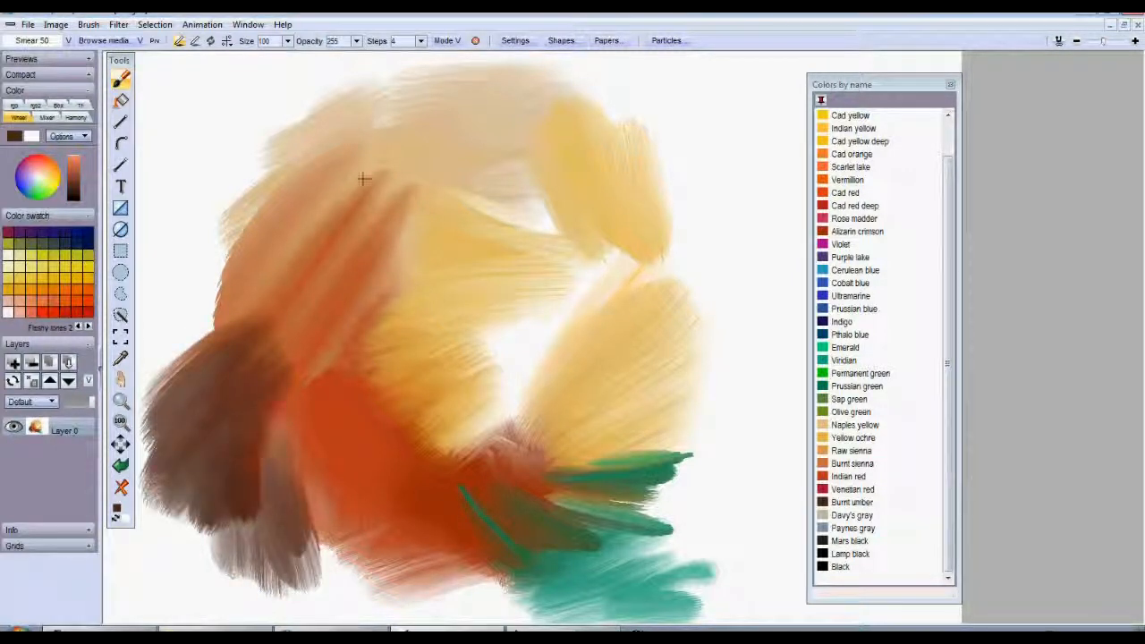
click(55, 25)
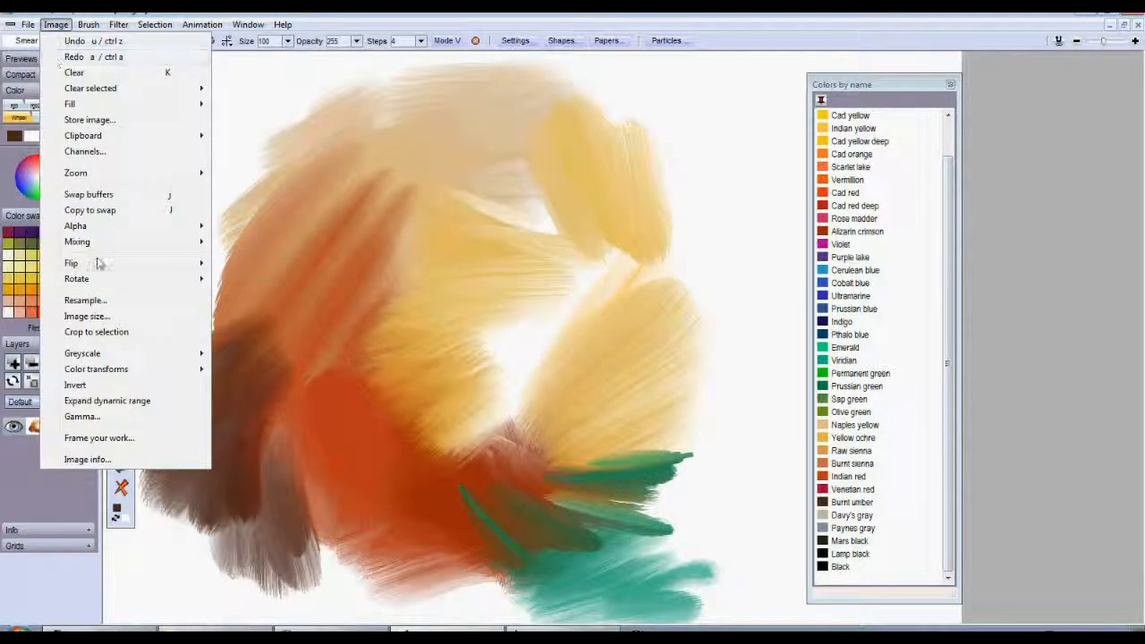
click(112, 406)
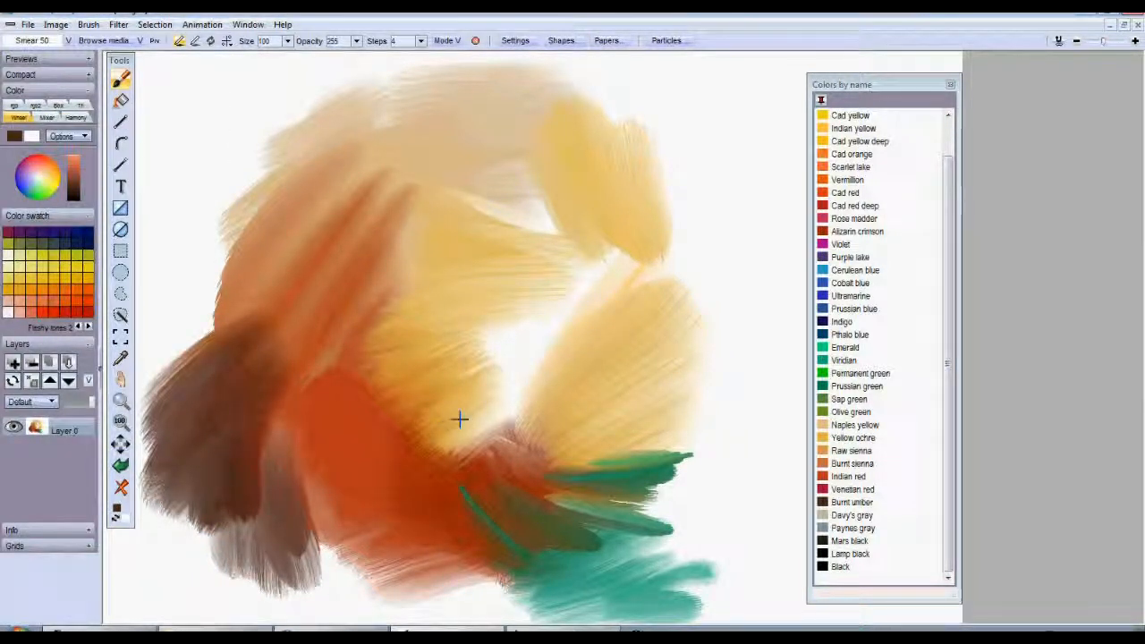
Build a color well from the painting's colors in the buffer, and move the Create a palette dialog clear of the painting.
click(248, 24)
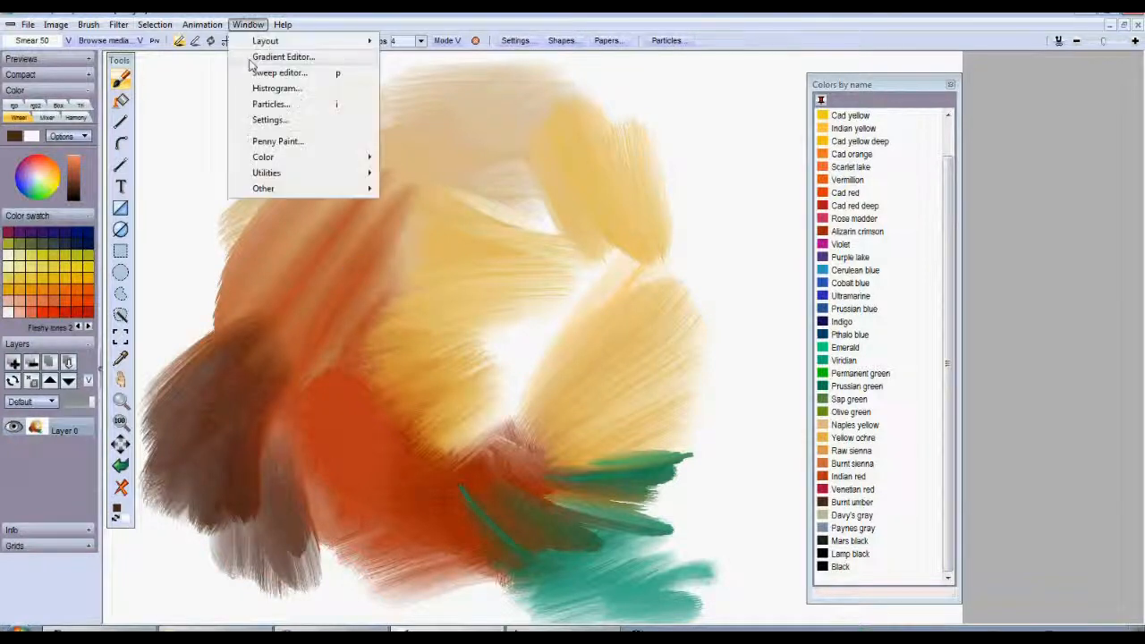
mouse_move(307, 159)
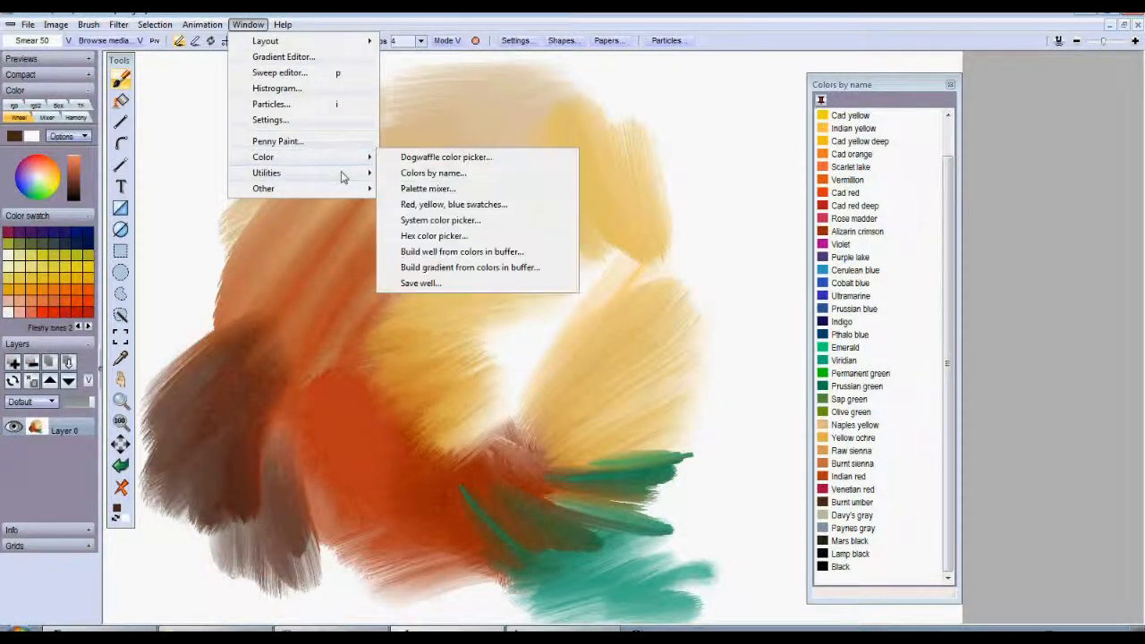
click(443, 255)
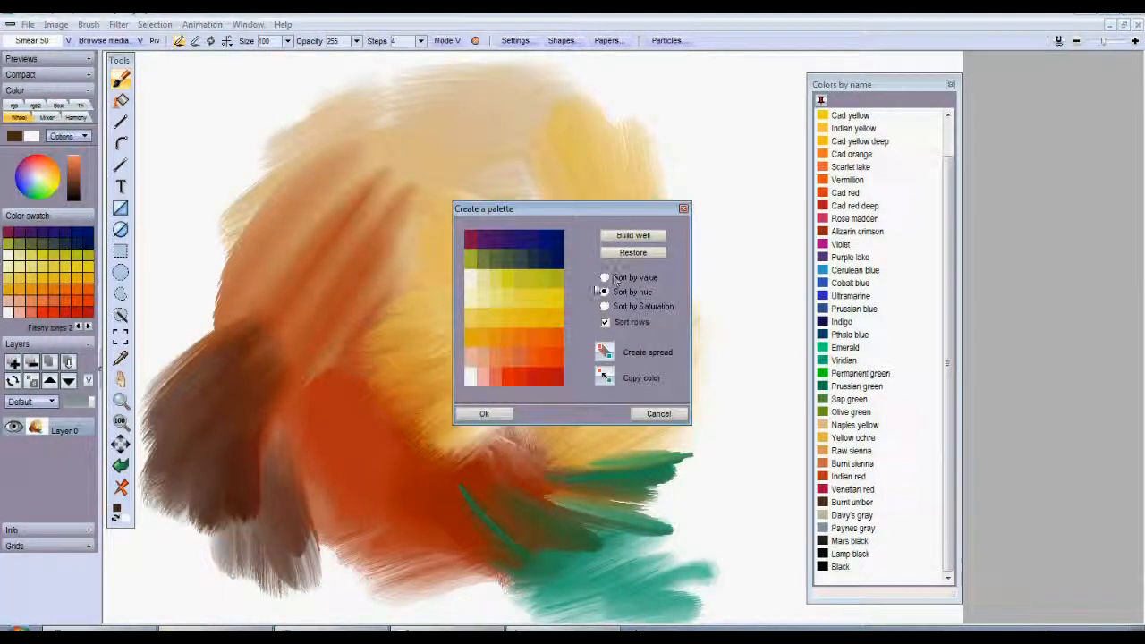
click(634, 235)
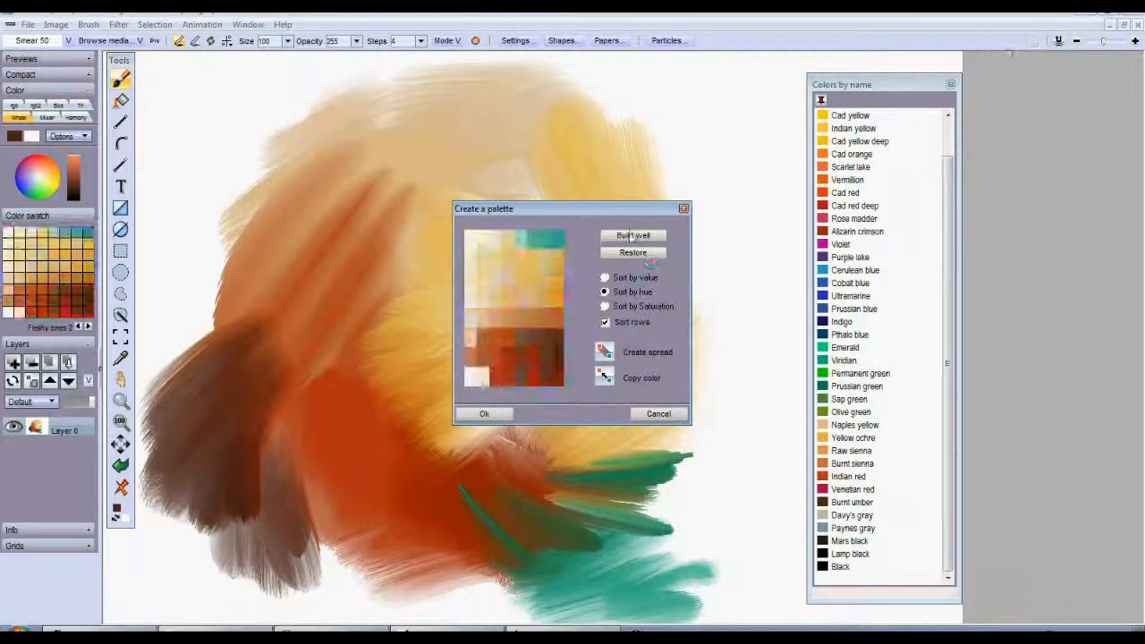
drag(618, 208, 835, 96)
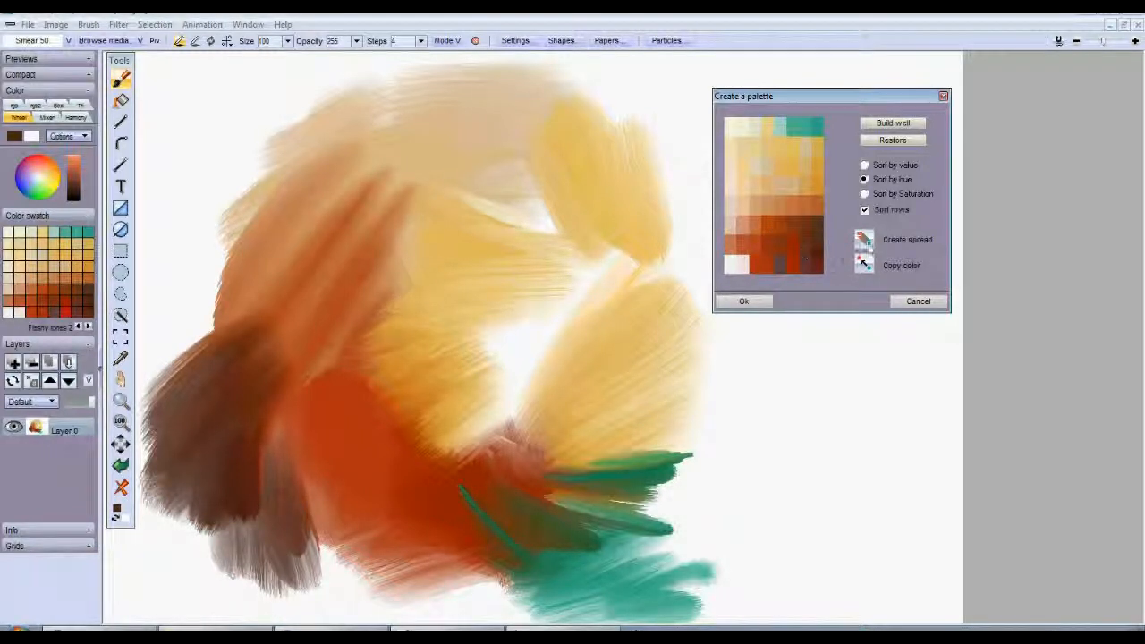
Create a color spread along the new palette's bottom row, running from white to dark brown.
drag(735, 265, 795, 269)
click(871, 247)
drag(818, 266, 782, 266)
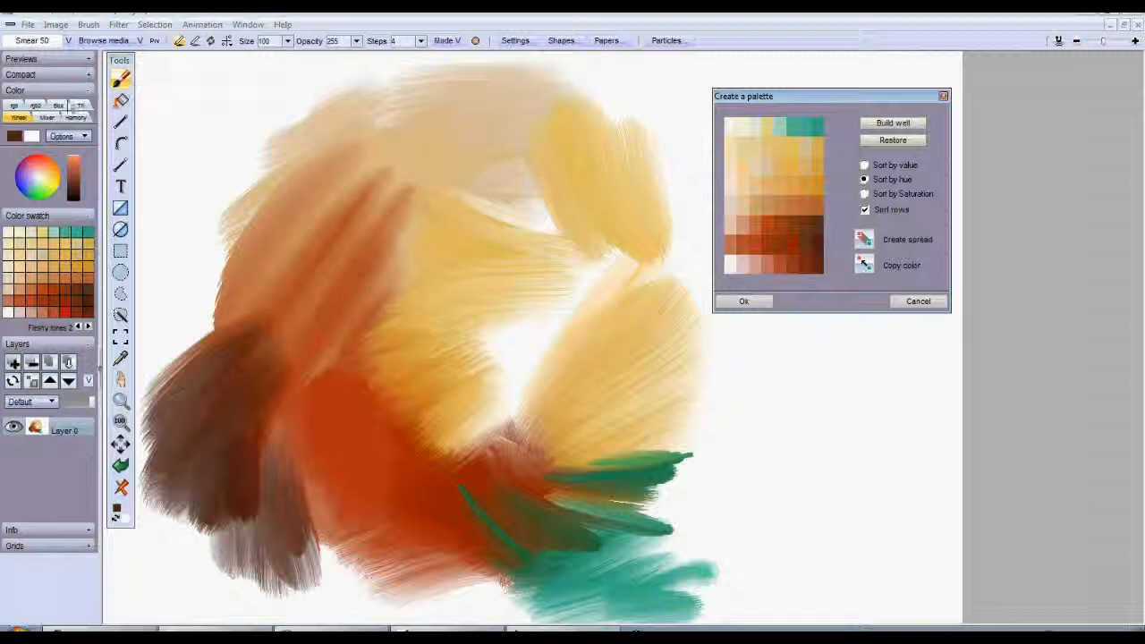
Pick pink, green and blue from the color wheel and paint overlapping test patches on the blank canvas beside the painting.
click(38, 168)
mouse_move(769, 460)
mouse_down()
mouse_move(871, 439)
mouse_move(775, 521)
mouse_up()
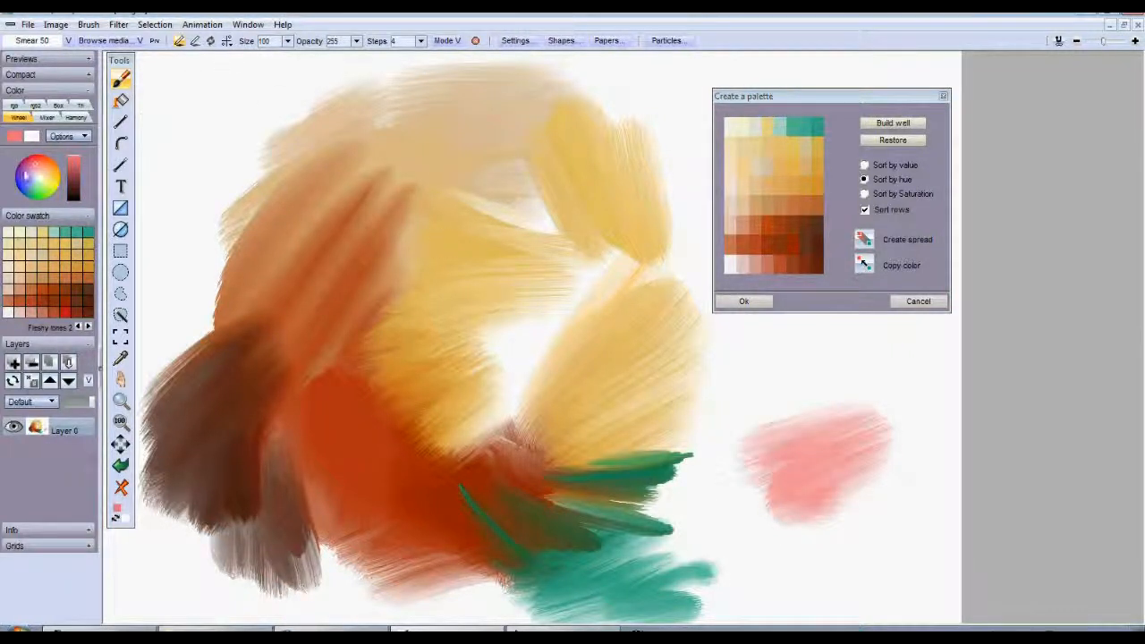
click(35, 189)
mouse_move(734, 552)
mouse_down()
mouse_move(780, 391)
mouse_move(817, 445)
mouse_up()
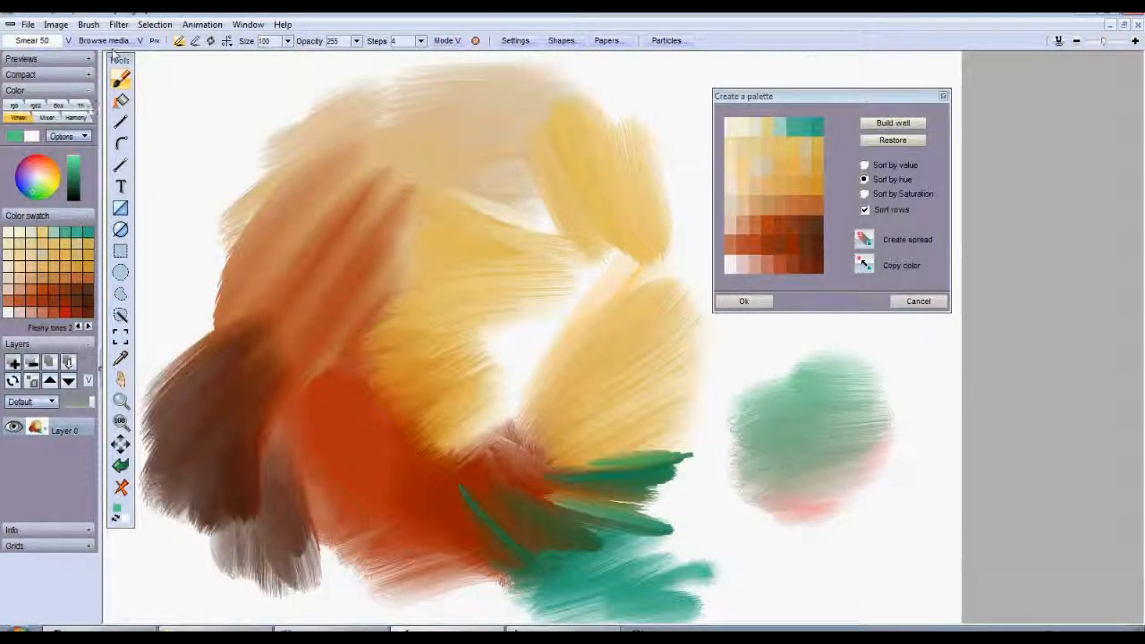
click(25, 192)
mouse_move(854, 427)
mouse_down()
mouse_move(909, 442)
mouse_move(866, 503)
mouse_up()
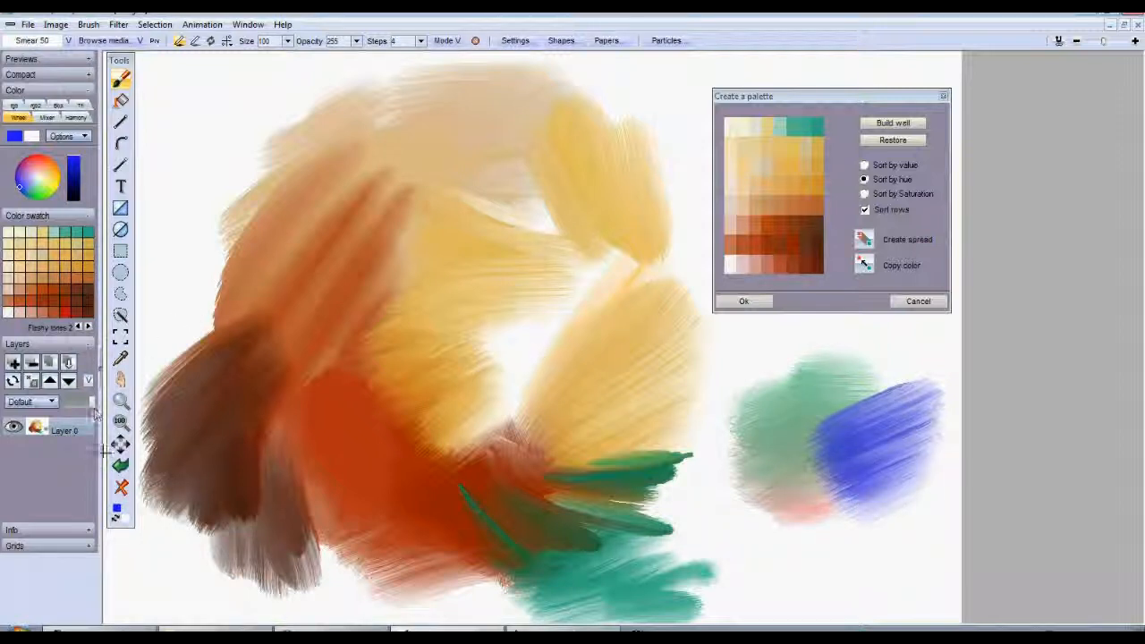
Undo the pink, green and blue test patches.
click(120, 466)
click(121, 467)
click(121, 466)
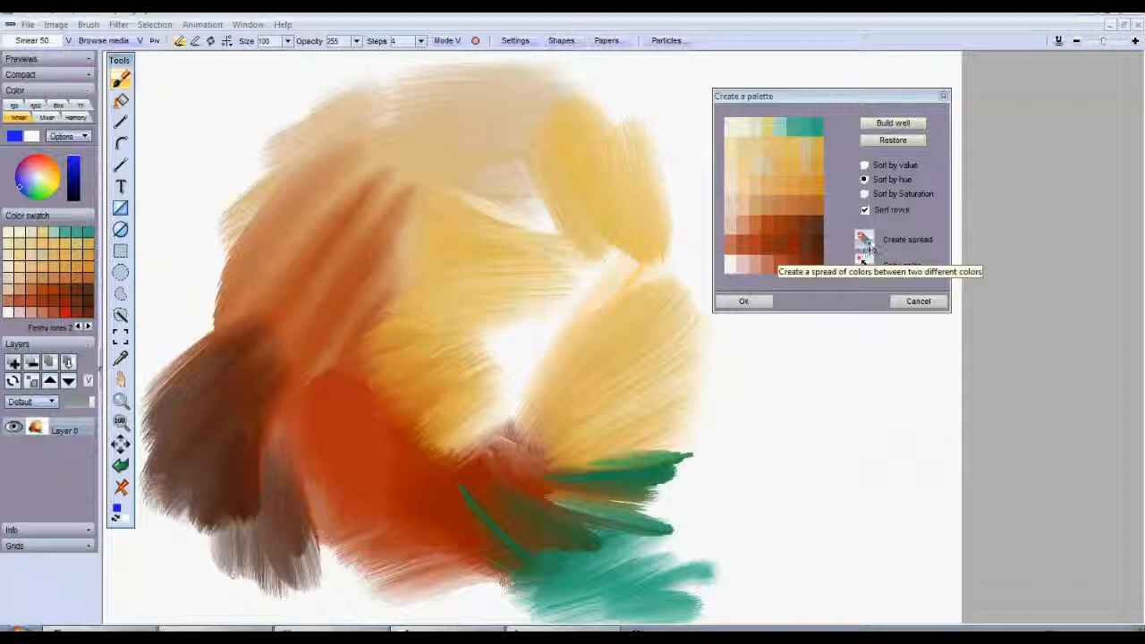
Create color spreads across the palette's top row from off-white to teal and along its third row, and accept the palette.
click(734, 124)
click(803, 127)
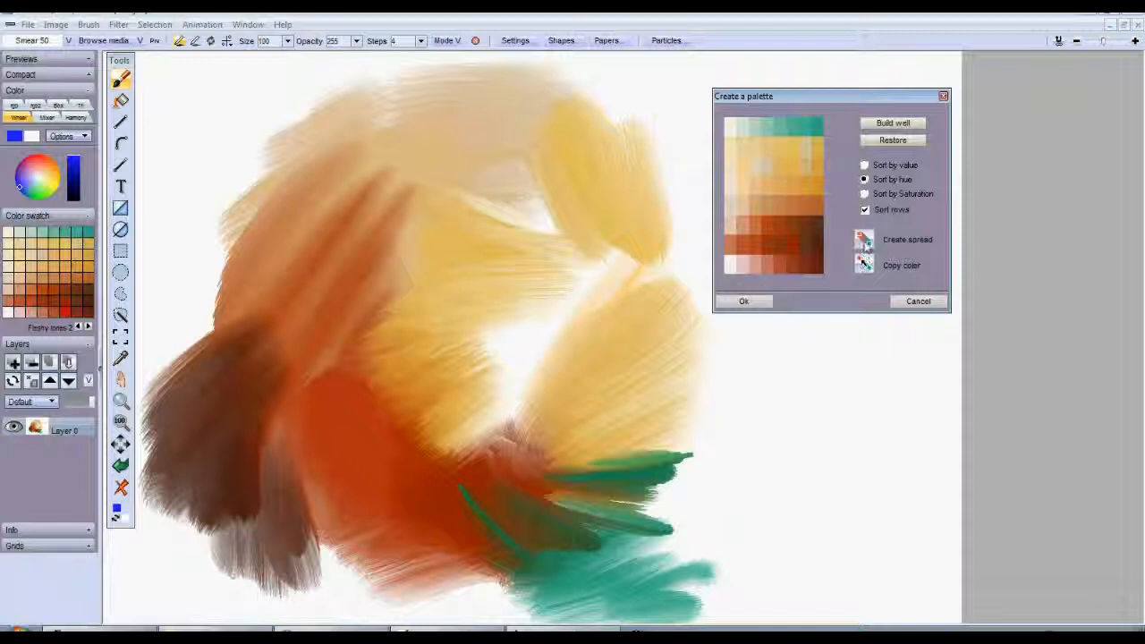
click(745, 166)
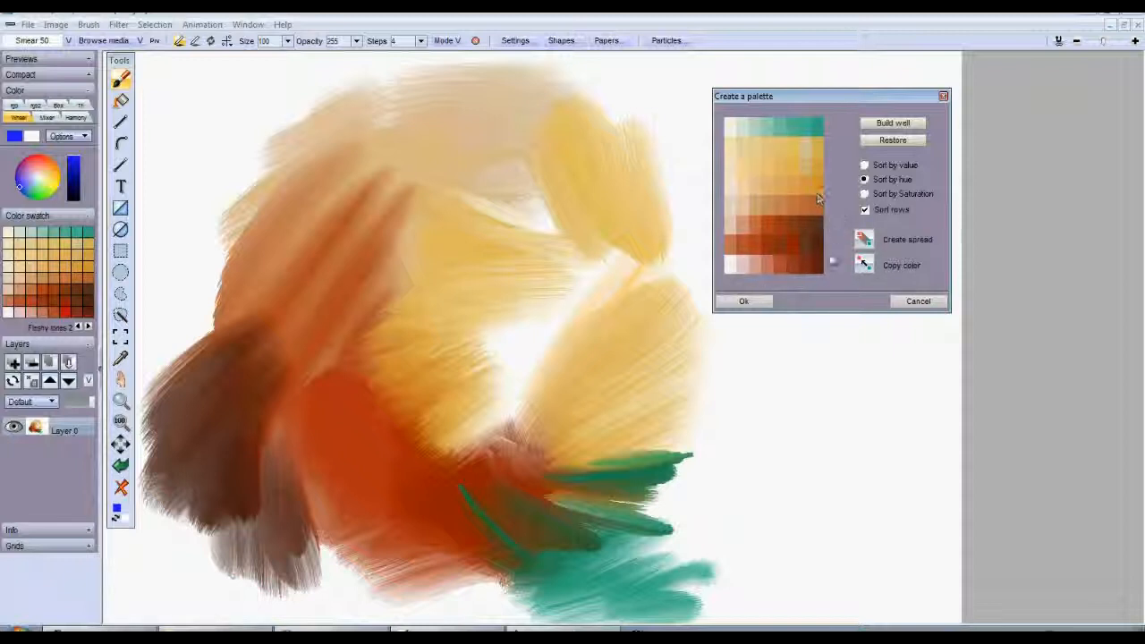
click(743, 301)
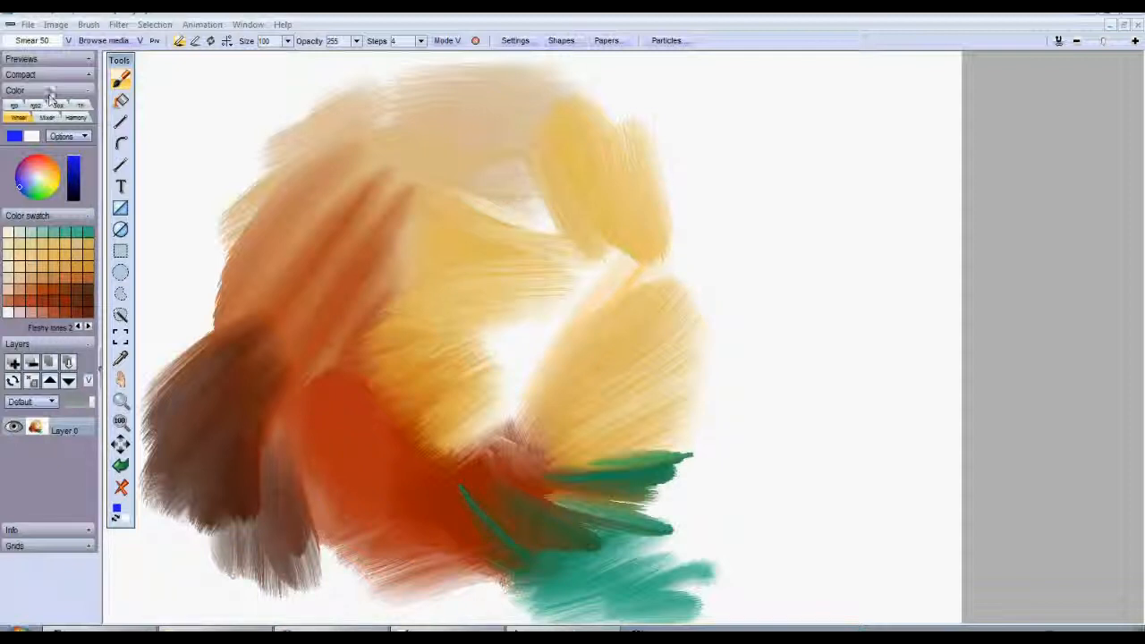
Collapse the Color section, choose a golden tan swatch, and paint a small patch on the blank canvas beside the painting.
click(51, 91)
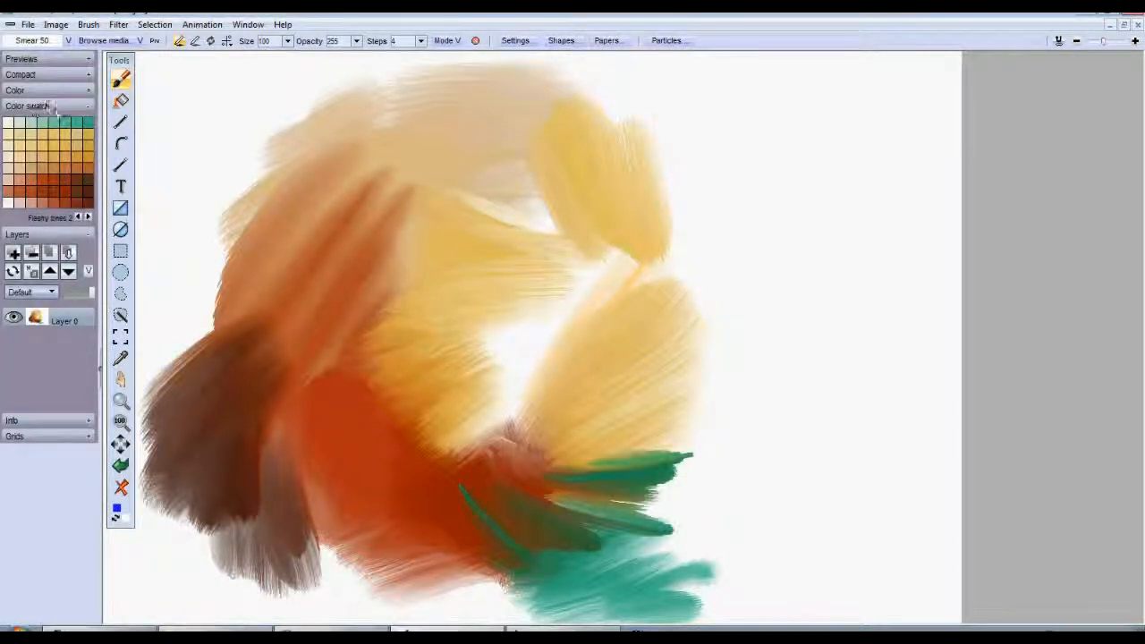
click(68, 165)
mouse_move(805, 260)
mouse_down()
mouse_move(823, 309)
mouse_move(816, 347)
mouse_up()
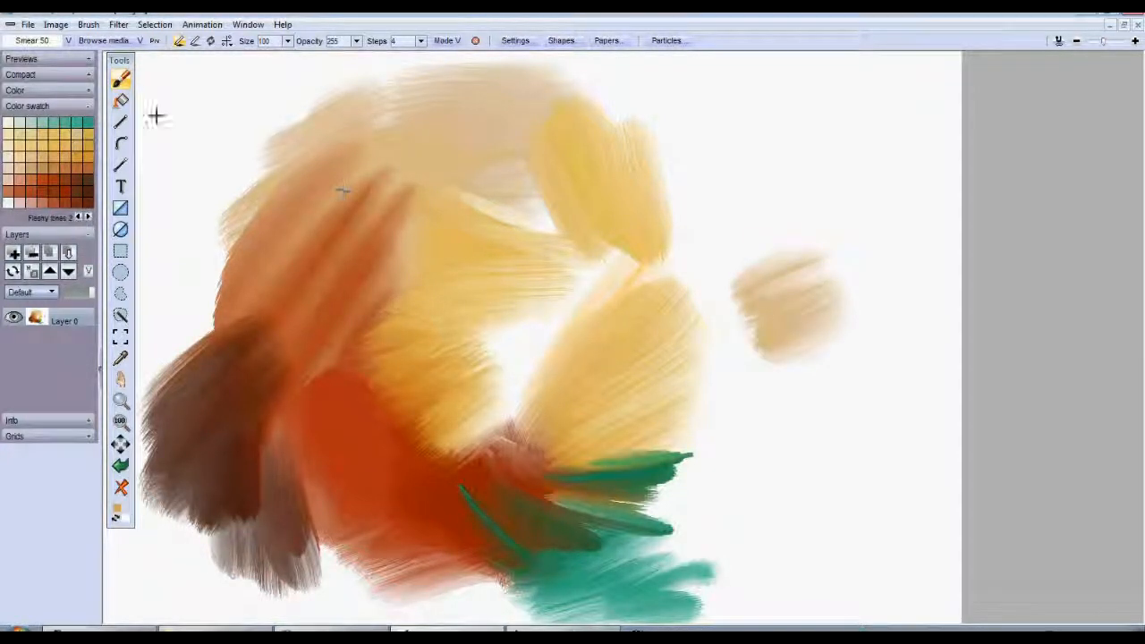